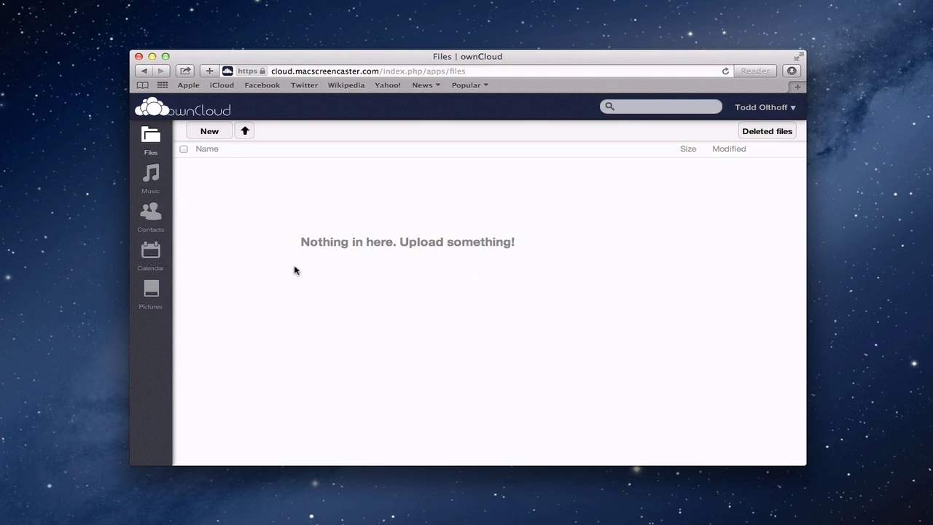
# Step: View the options for creating new files, and check the maximum upload size in the admin file-handling settings
pyautogui.click(213, 134)
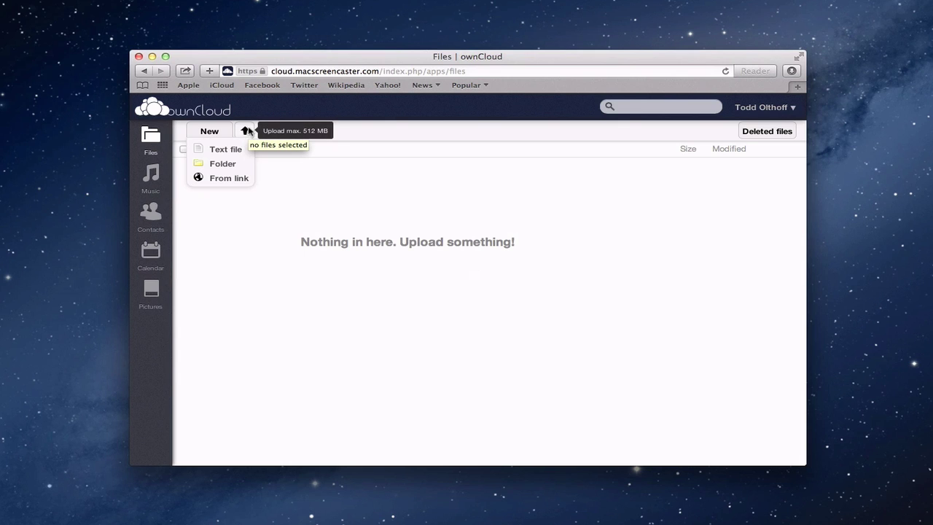
pyautogui.click(794, 109)
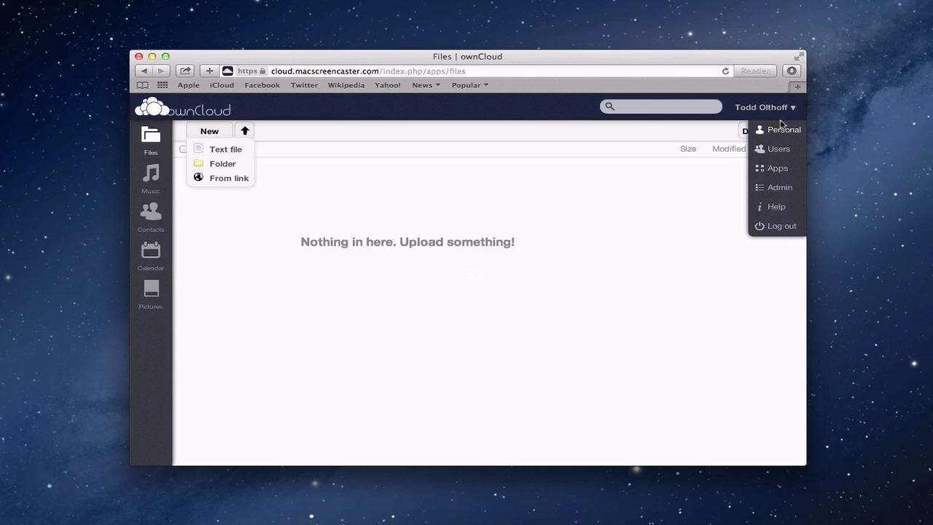
pyautogui.click(780, 187)
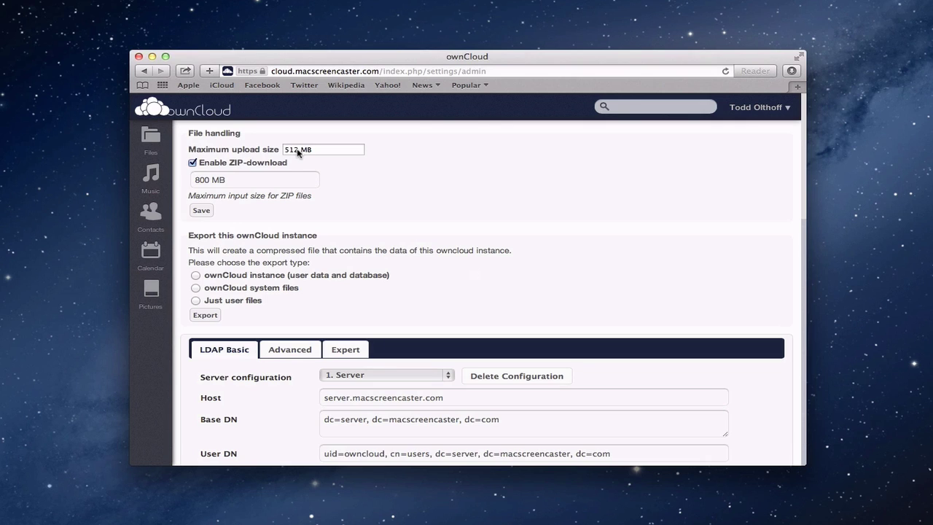
# Step: Upload the About Stacks file from the "good" folder in Documents to the Files area
pyautogui.click(148, 136)
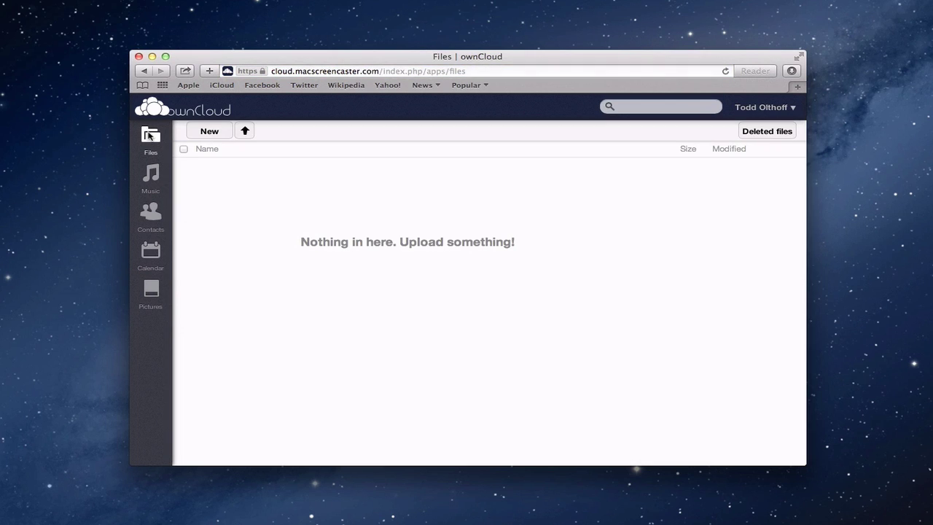
pyautogui.click(245, 131)
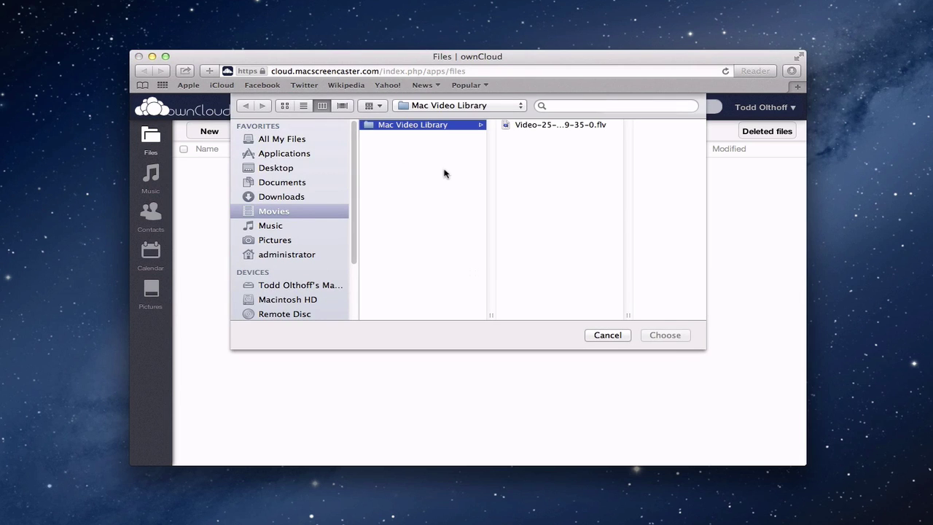
pyautogui.click(284, 187)
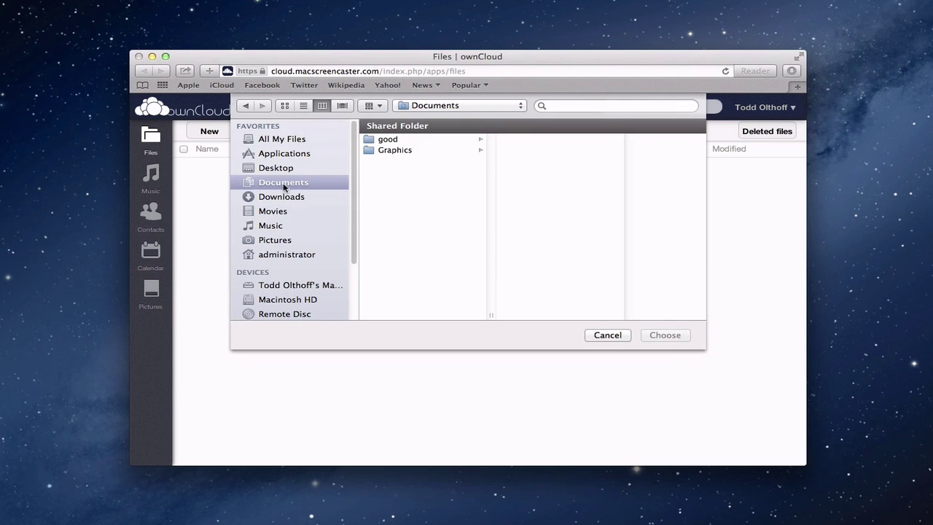
pyautogui.click(392, 143)
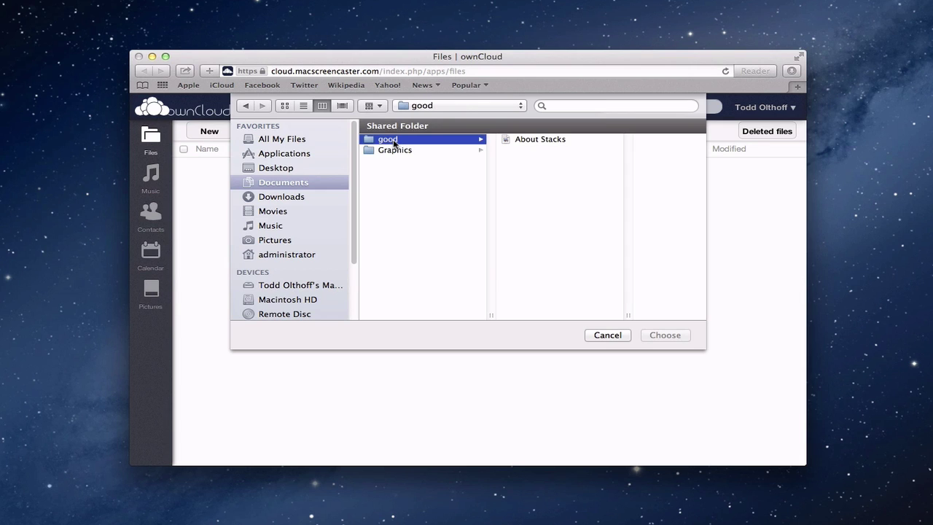
pyautogui.click(536, 140)
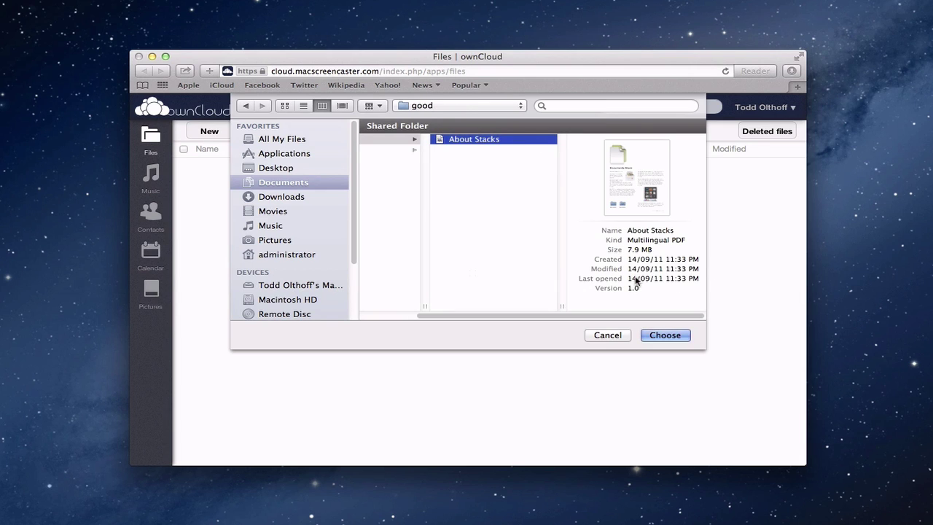
pyautogui.click(662, 335)
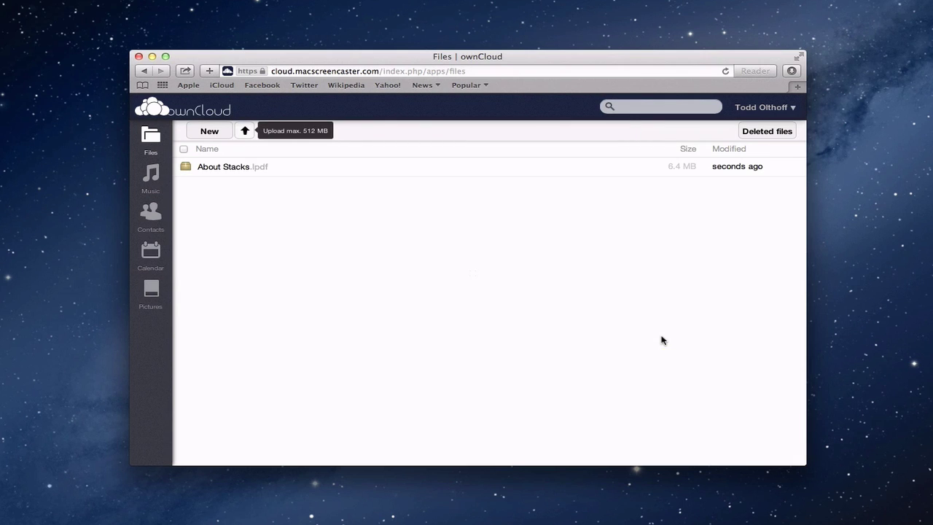
pyautogui.moveTo(246, 172)
pyautogui.moveTo(315, 168)
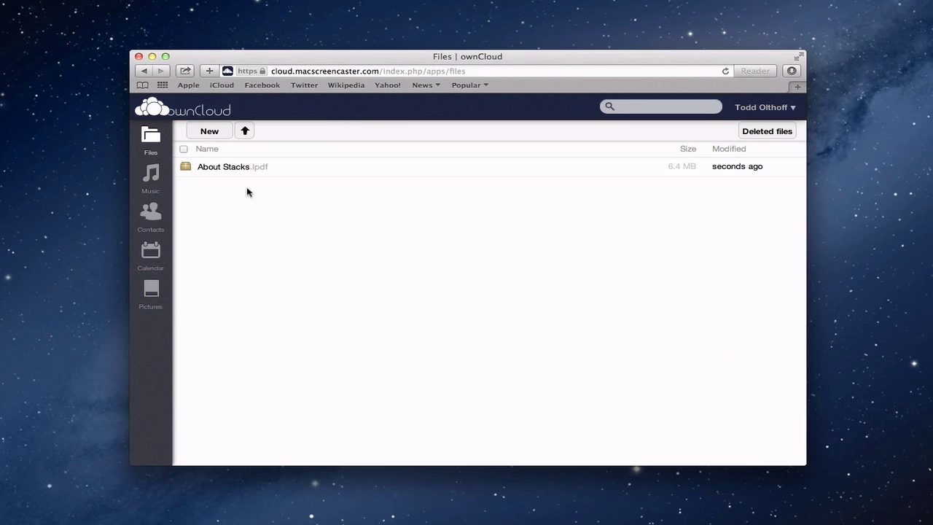
# Step: Upload the MP3 version of "08 The Game Has Changed" from the computer's Music folder to Files
pyautogui.click(245, 132)
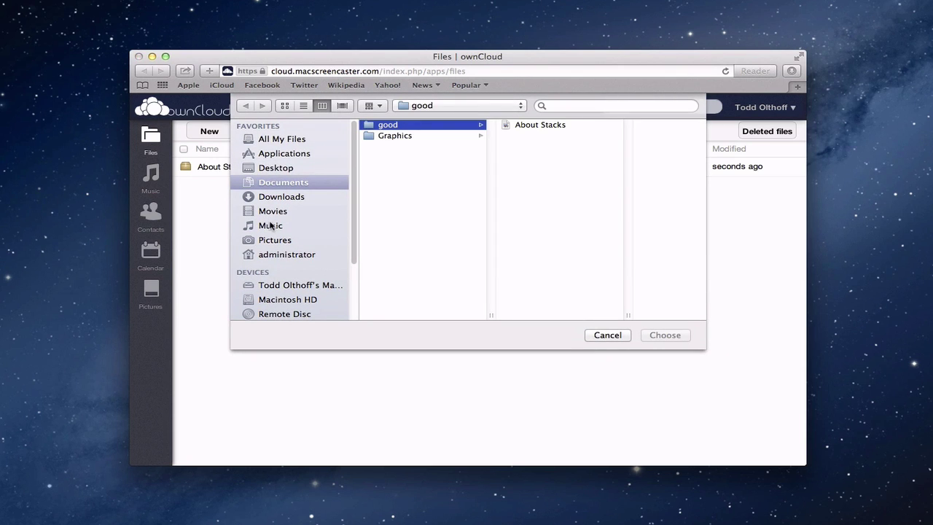
pyautogui.click(270, 225)
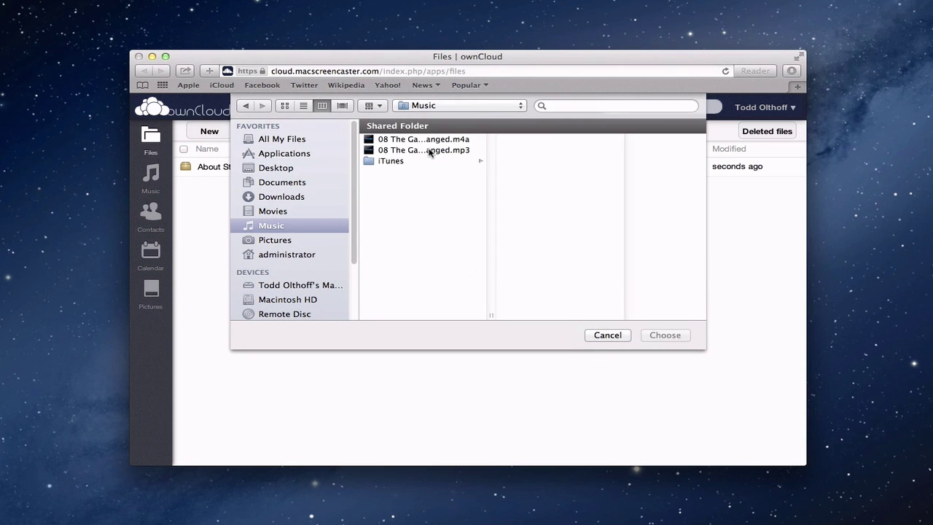
pyautogui.click(430, 151)
pyautogui.click(666, 334)
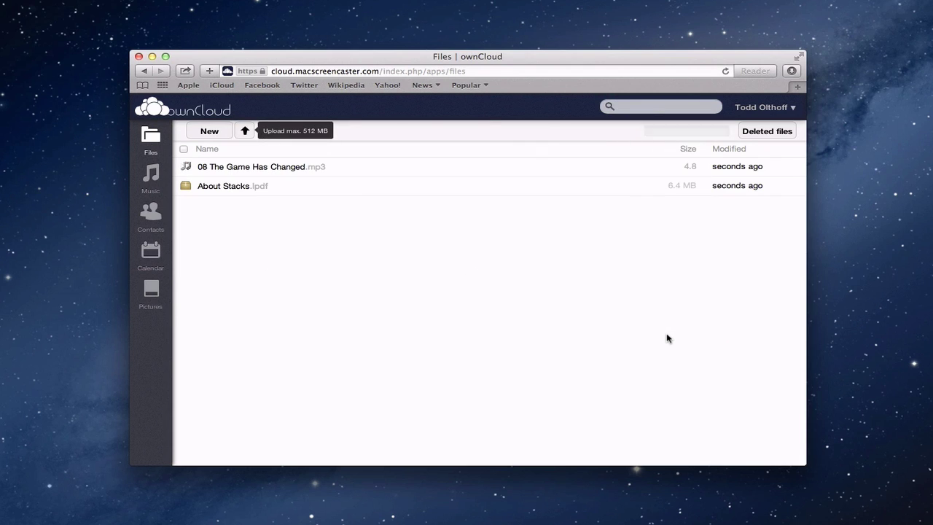
pyautogui.moveTo(190, 170)
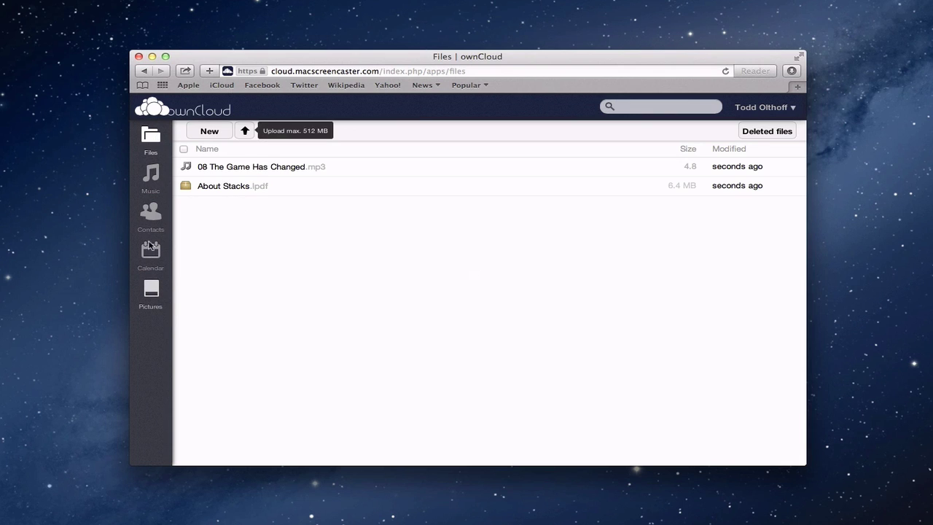
# Step: Add The Game Has Changed by Daft Punk to the music playlist, play it and pause it
pyautogui.click(154, 176)
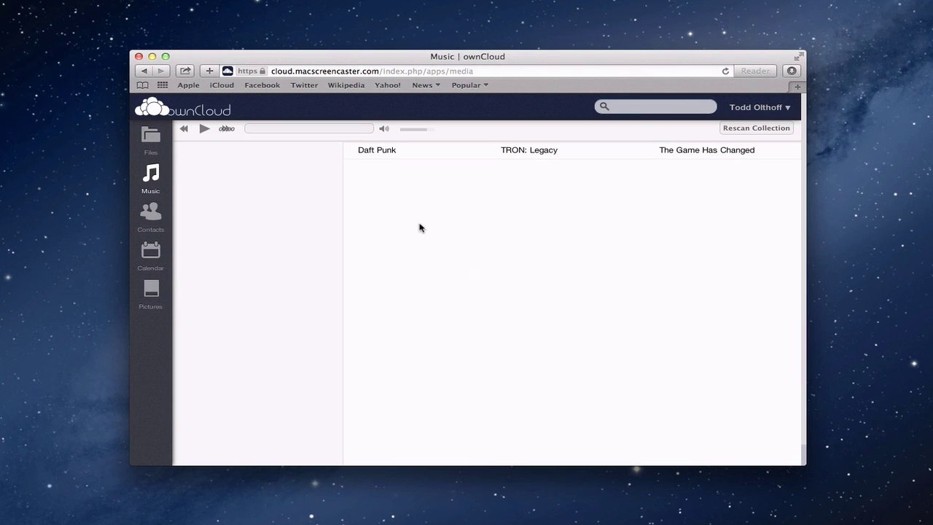
pyautogui.moveTo(454, 153)
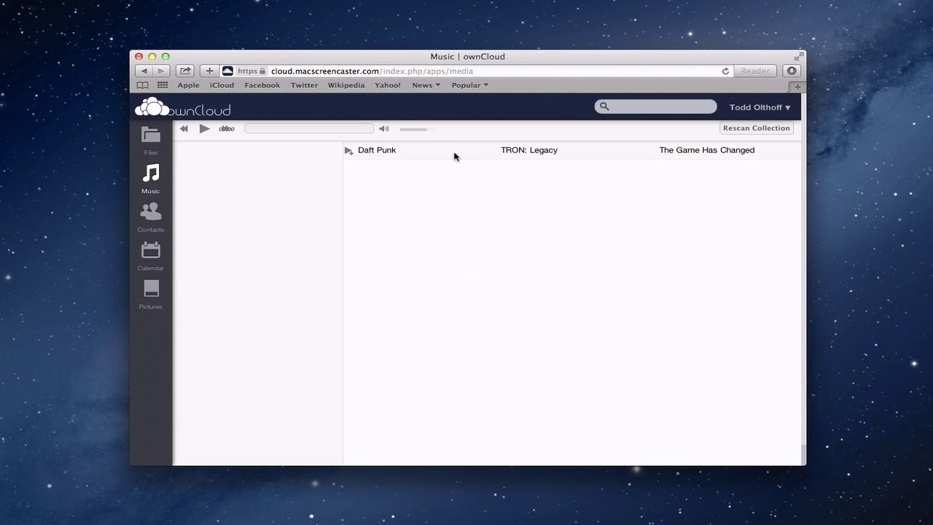
pyautogui.click(349, 153)
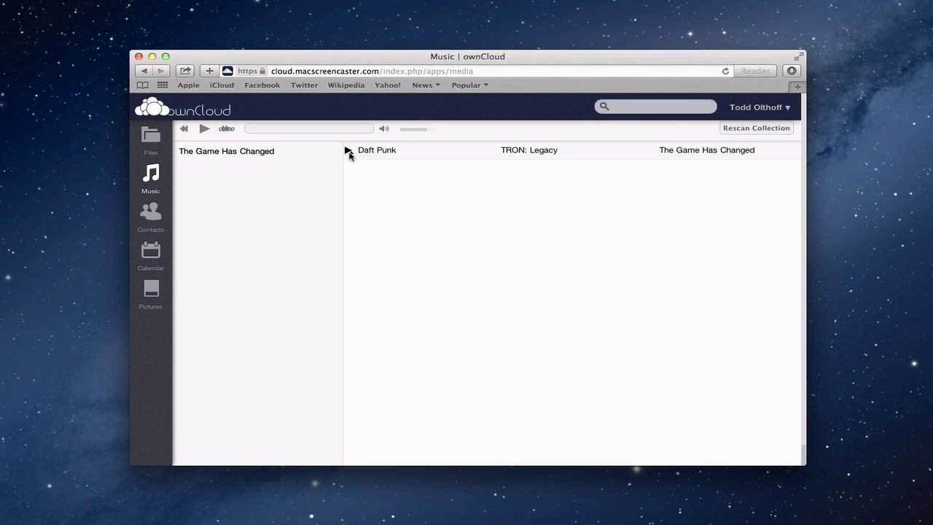
pyautogui.click(231, 151)
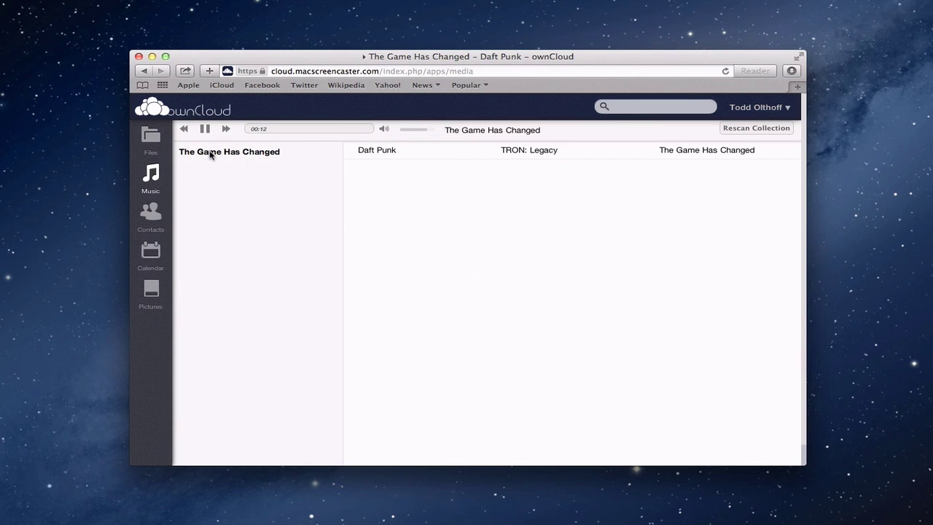
pyautogui.click(204, 129)
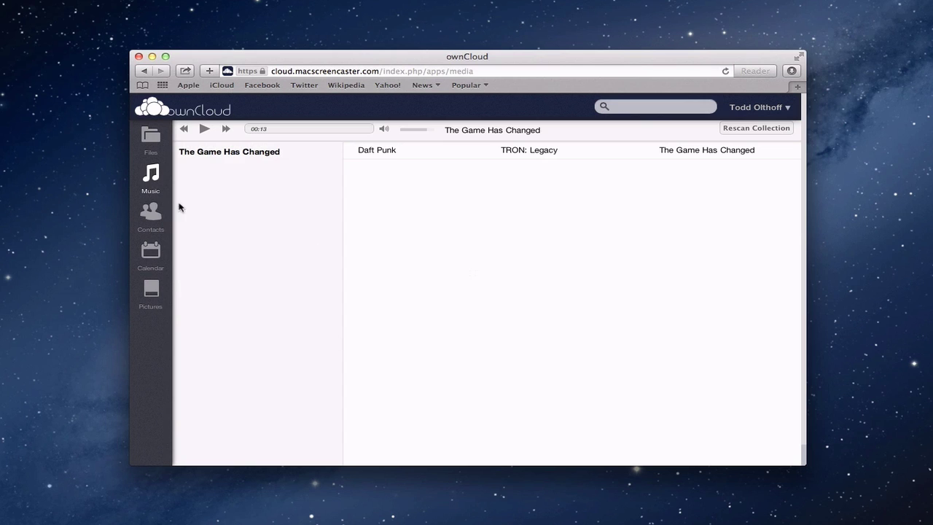
# Step: Create a contact group named "Store" in Contacts
pyautogui.click(153, 213)
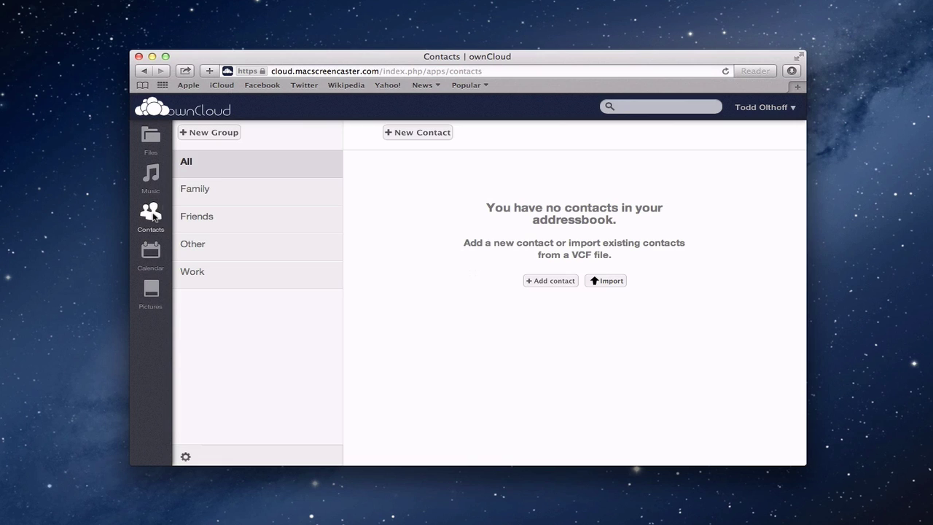
pyautogui.click(209, 135)
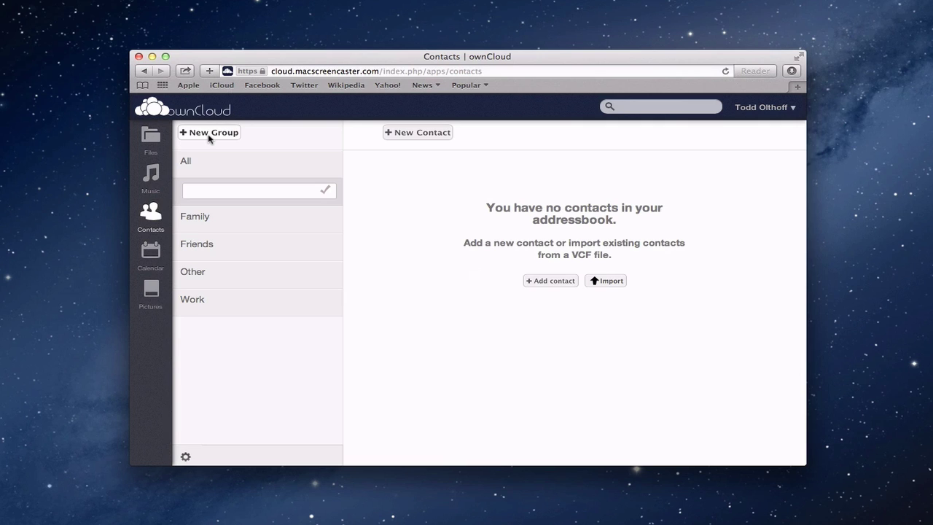
pyautogui.write('Store')
pyautogui.press('Return')
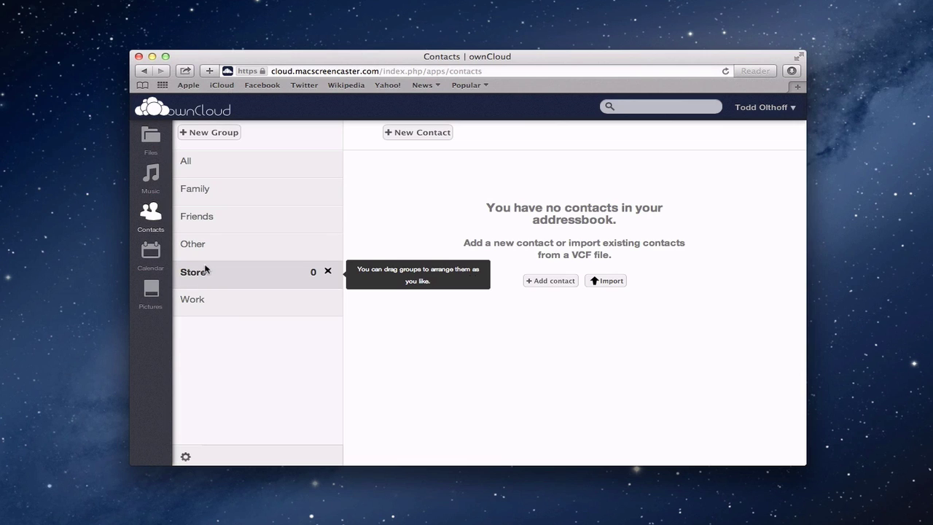
# Step: Start a blank contact, leave it empty and delete the Store group
pyautogui.click(422, 138)
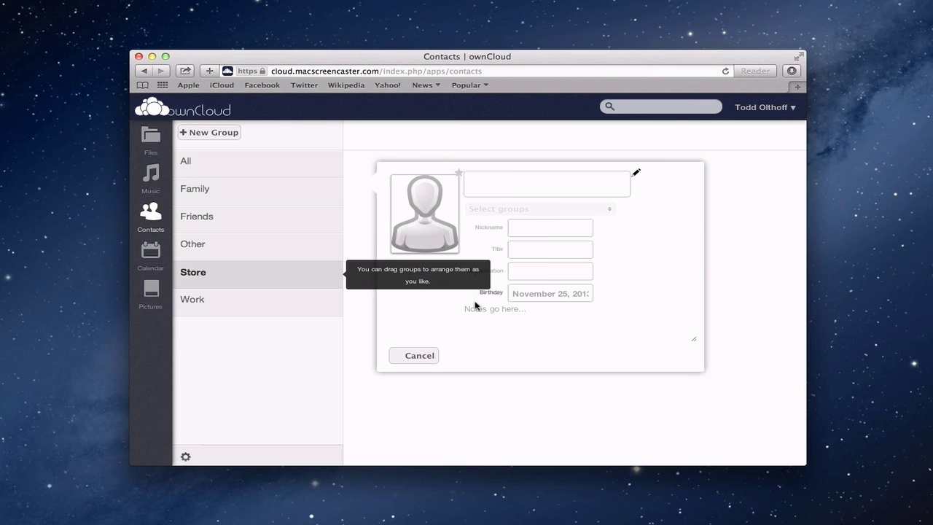
pyautogui.moveTo(250, 264)
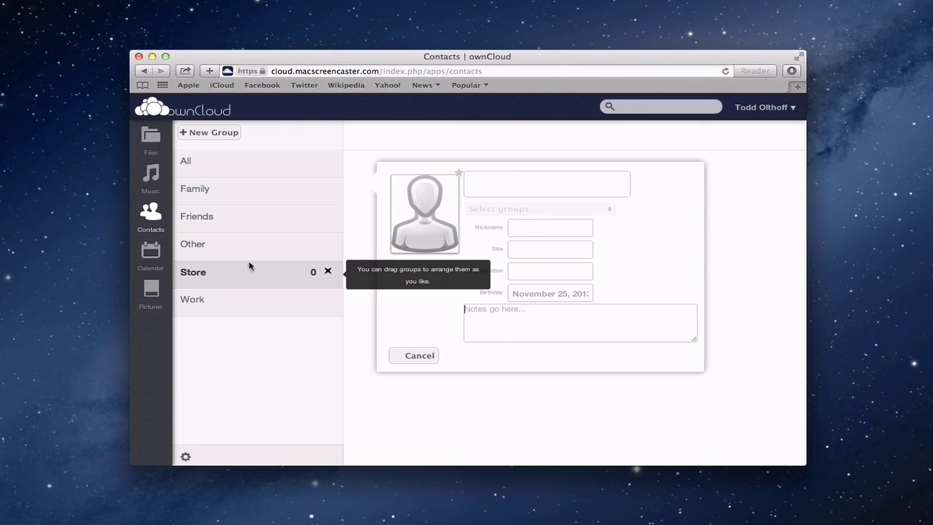
pyautogui.click(327, 270)
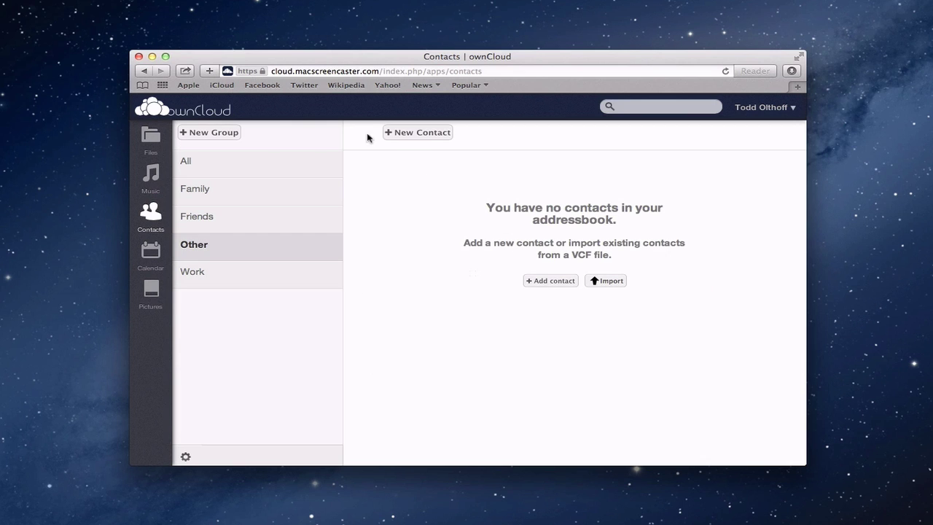
# Step: Create a contact in the Other group with the contact's full name, and view the separate name fields
pyautogui.click(413, 133)
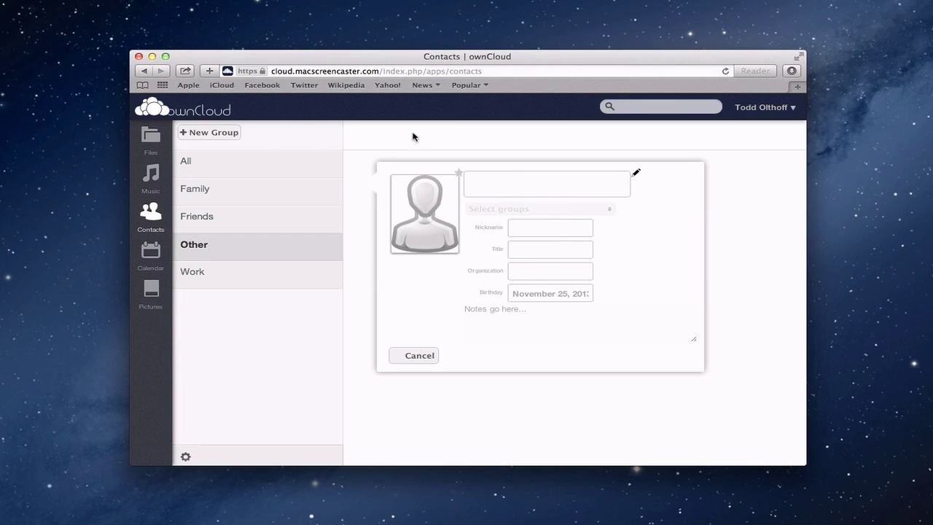
pyautogui.click(532, 182)
pyautogui.write('Joey Doe')
pyautogui.click(607, 209)
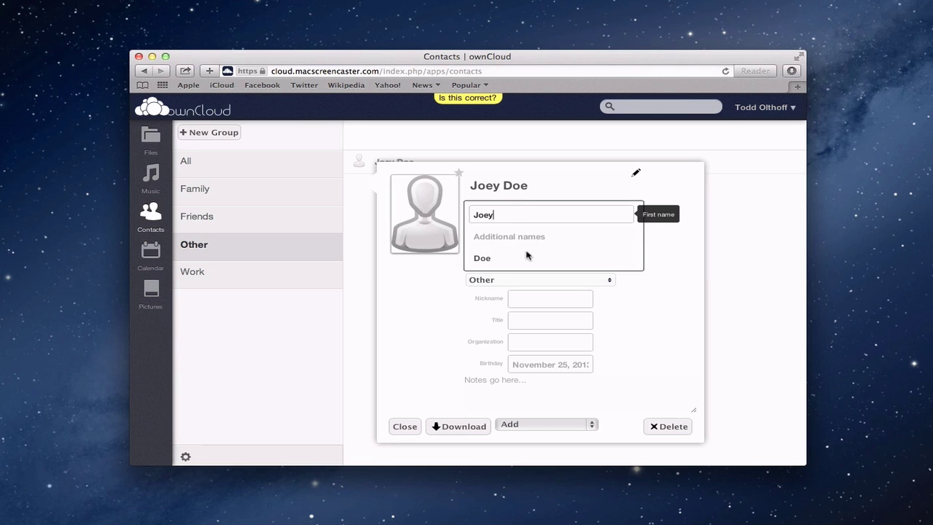
pyautogui.click(670, 261)
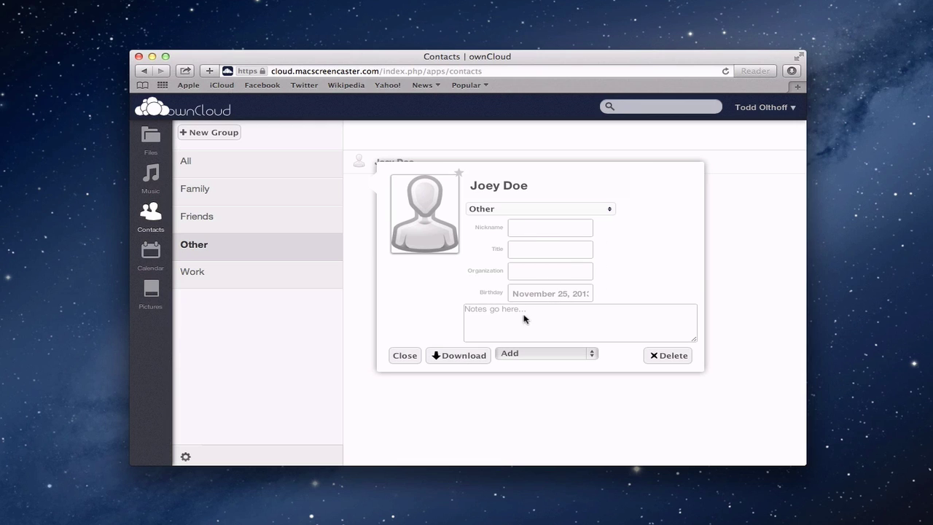
# Step: Add a Web site field to the new contact, leave it empty and delete the contact
pyautogui.click(593, 354)
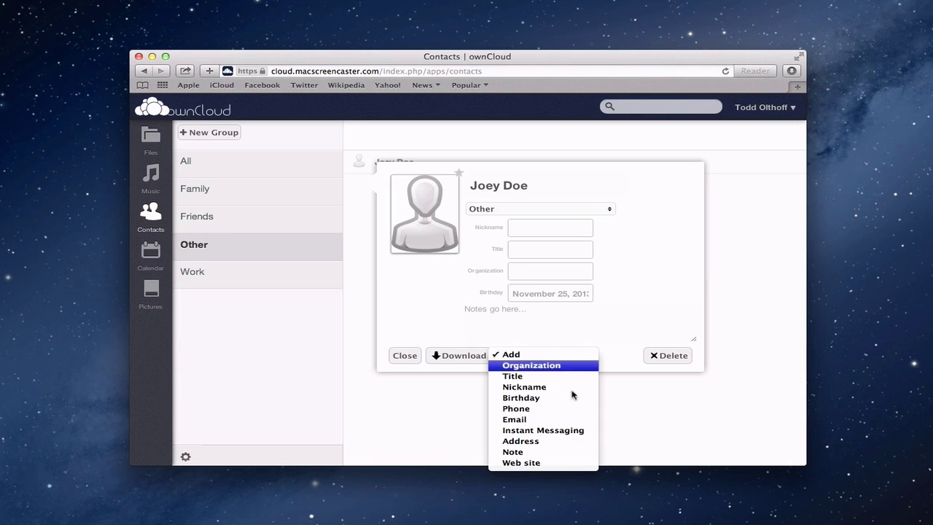
pyautogui.click(565, 463)
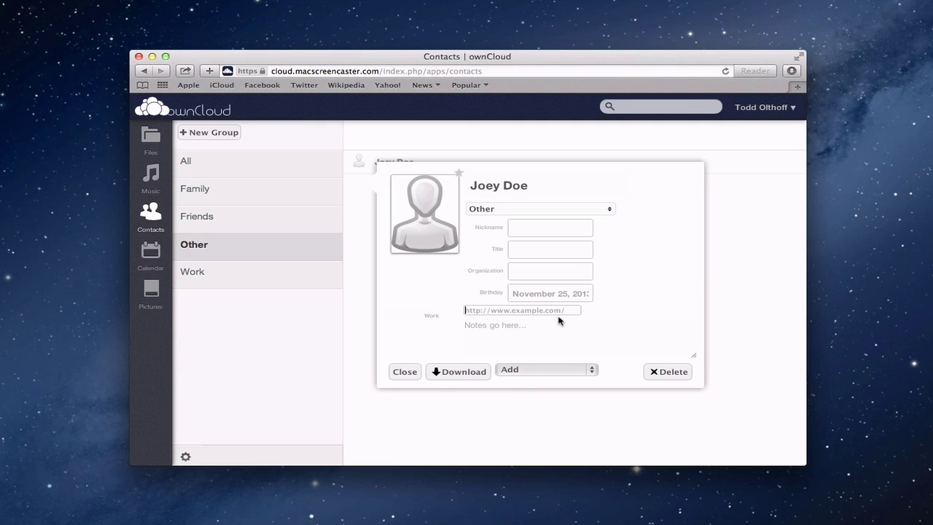
pyautogui.moveTo(408, 182)
pyautogui.click(653, 372)
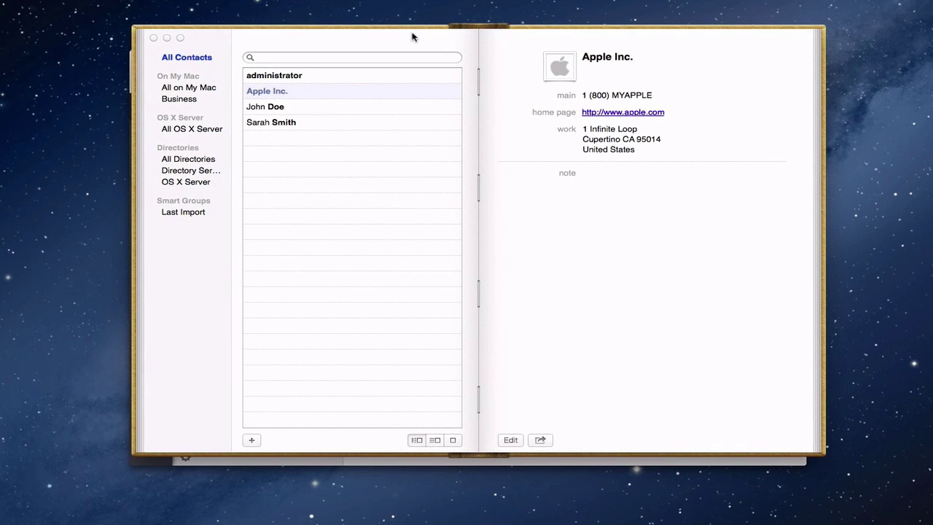
# Step: Switch to the Mac Contacts application and check its export options for vCards and archives without exporting
pyautogui.moveTo(412, 36); pyautogui.dragTo(412, 51)
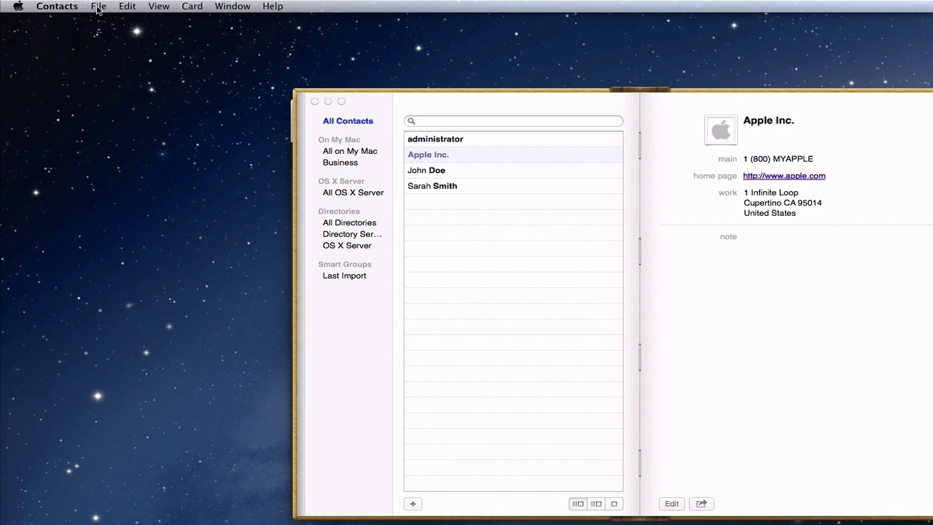
pyautogui.click(97, 7)
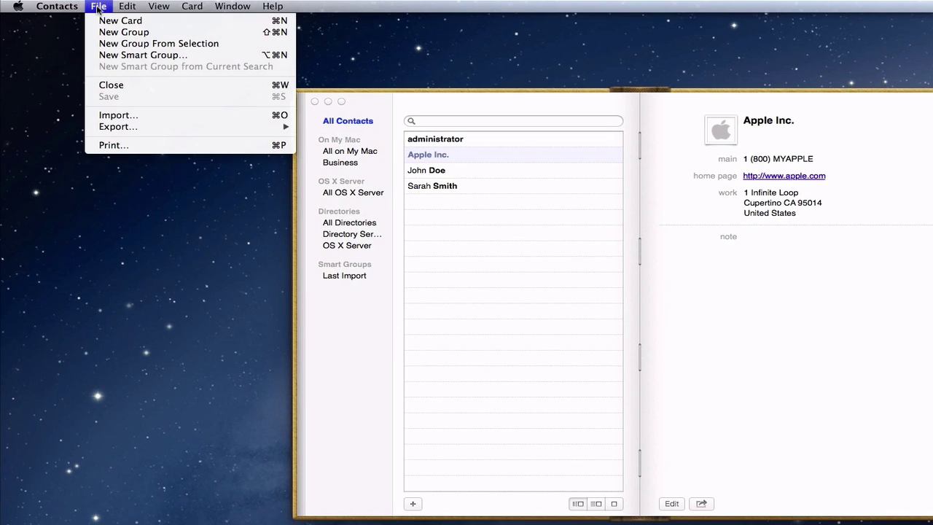
pyautogui.moveTo(146, 133)
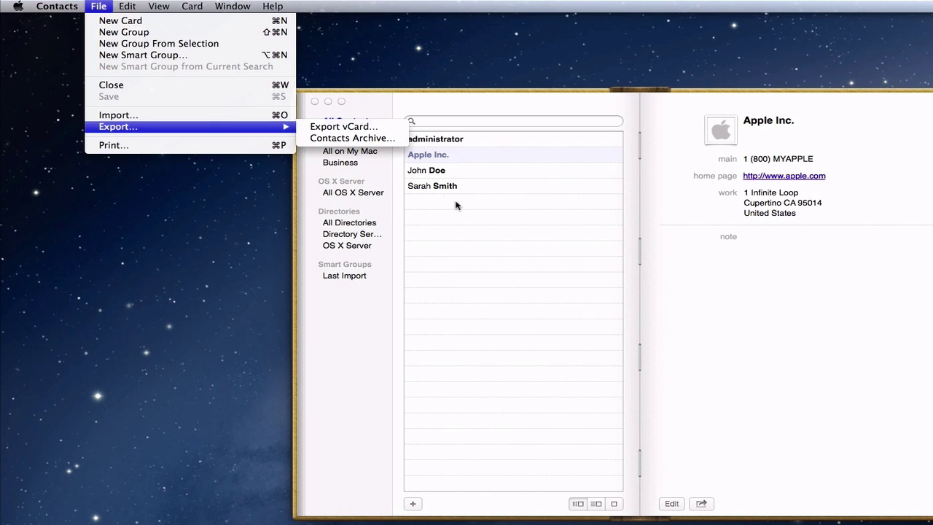
pyautogui.click(492, 233)
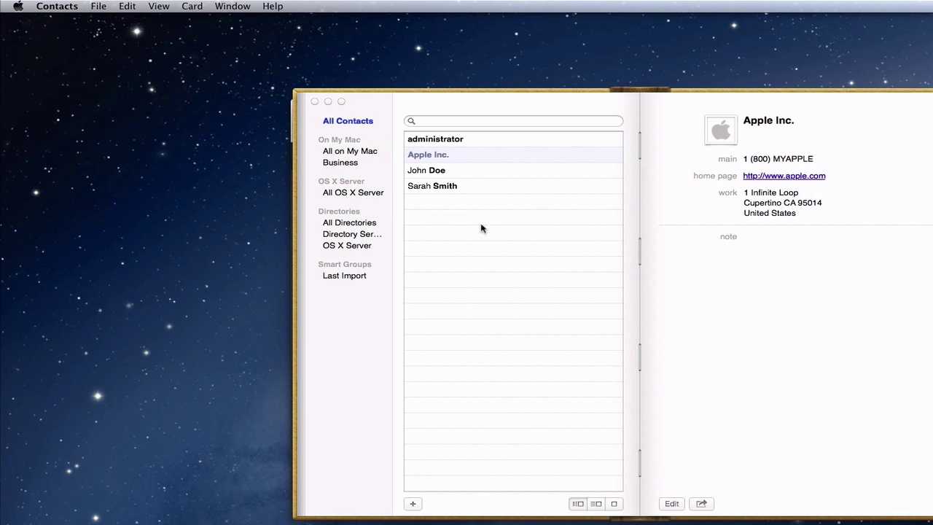
# Step: Export all contacts, including administrator and Apple Inc., as a vCard named administrator and 3 others in the Documents folder
pyautogui.click(425, 144)
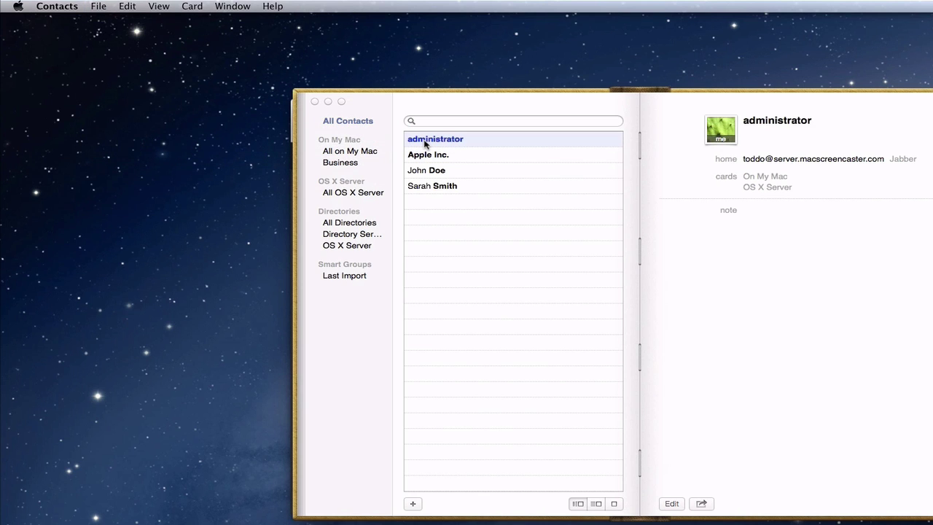
pyautogui.click(433, 190)
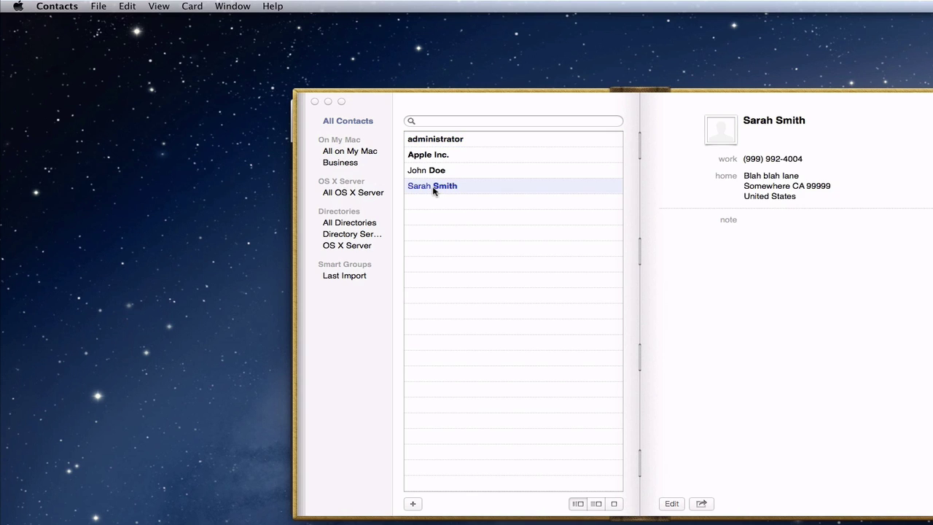
pyautogui.keyDown('shift'); pyautogui.click(433, 172); pyautogui.keyUp('shift')
pyautogui.keyDown('shift'); pyautogui.click(439, 155); pyautogui.keyUp('shift')
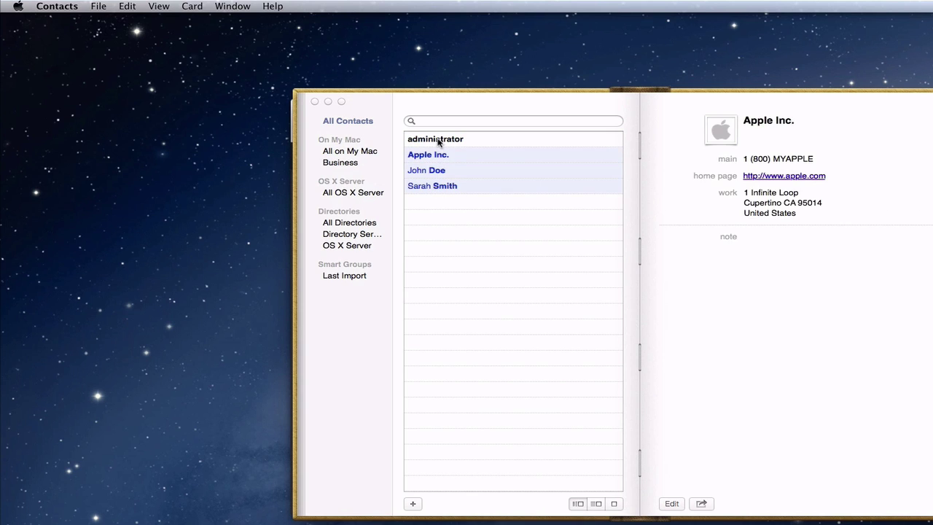
pyautogui.keyDown('shift'); pyautogui.click(438, 142); pyautogui.keyUp('shift')
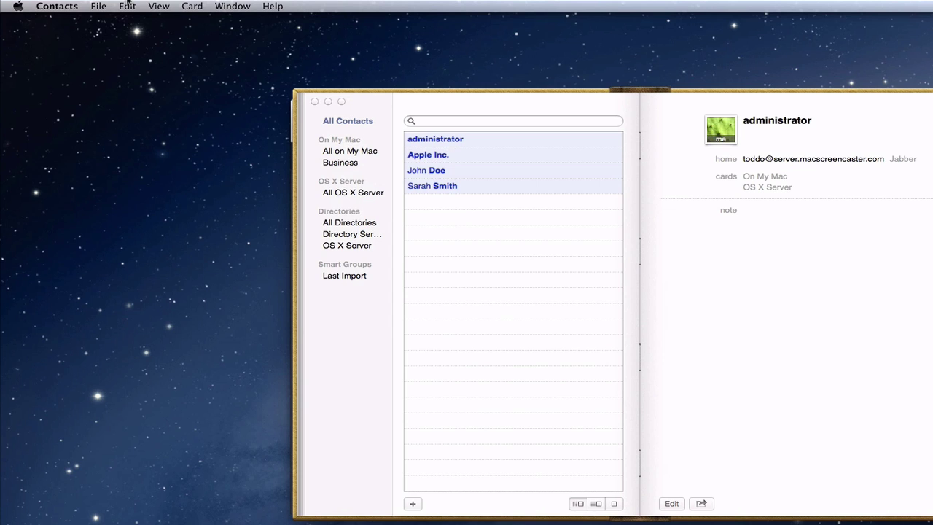
pyautogui.click(99, 7)
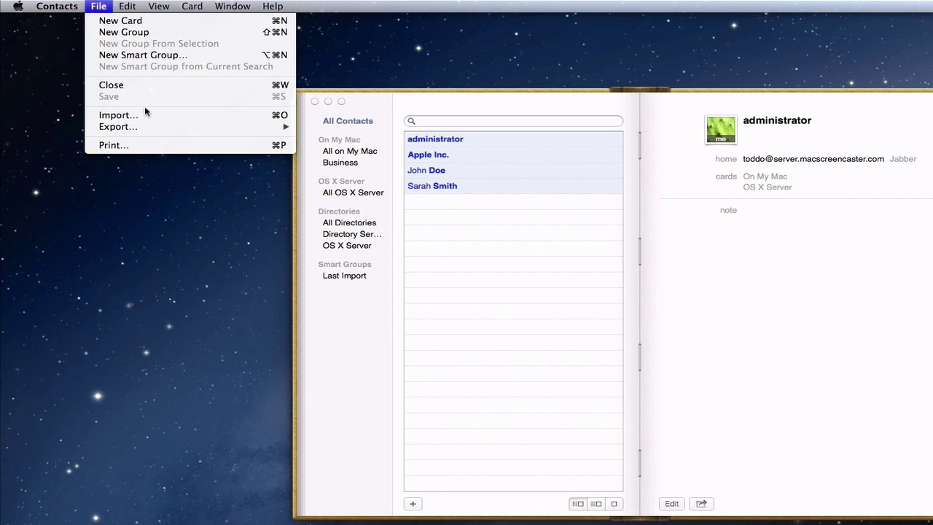
pyautogui.moveTo(280, 131)
pyautogui.click(321, 128)
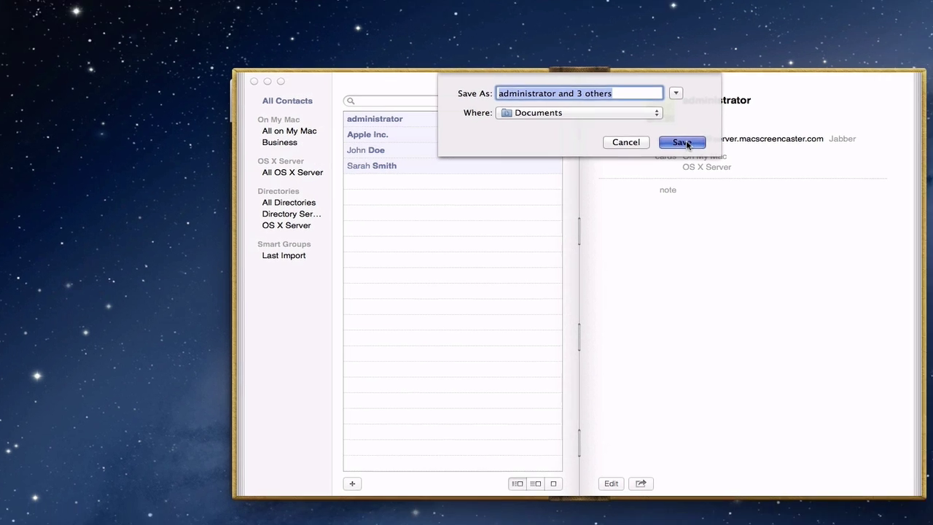
pyautogui.click(743, 162)
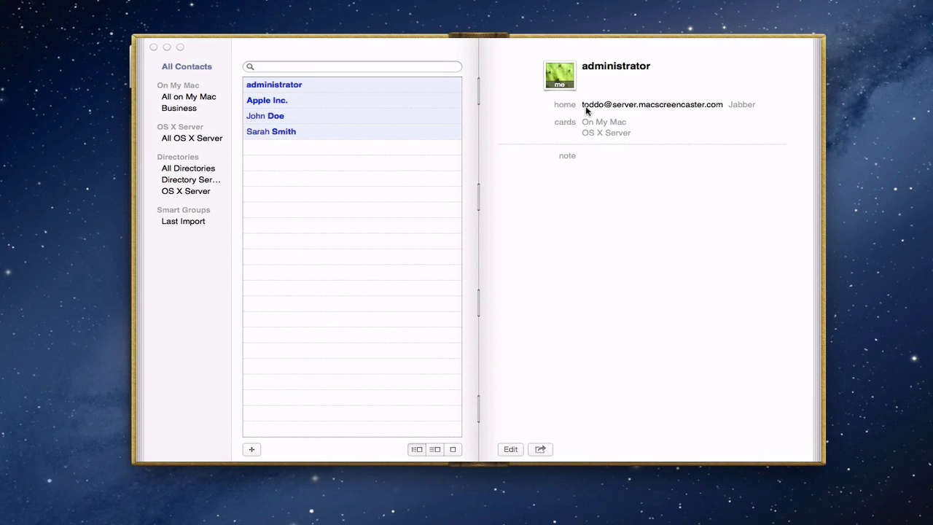
# Step: Minimize the Contacts window, return to ownCloud in Safari and import the administrator and 3 others vCard from Documents
pyautogui.click(167, 47)
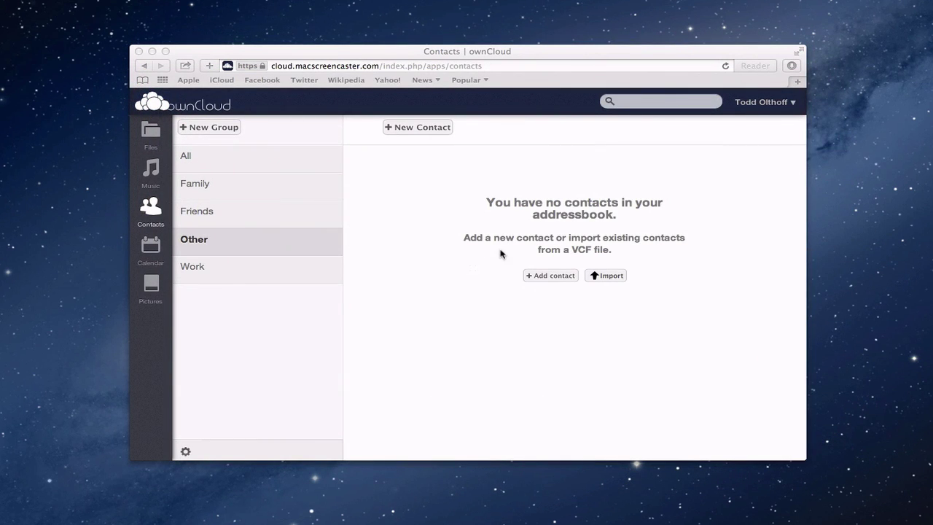
pyautogui.click(605, 275)
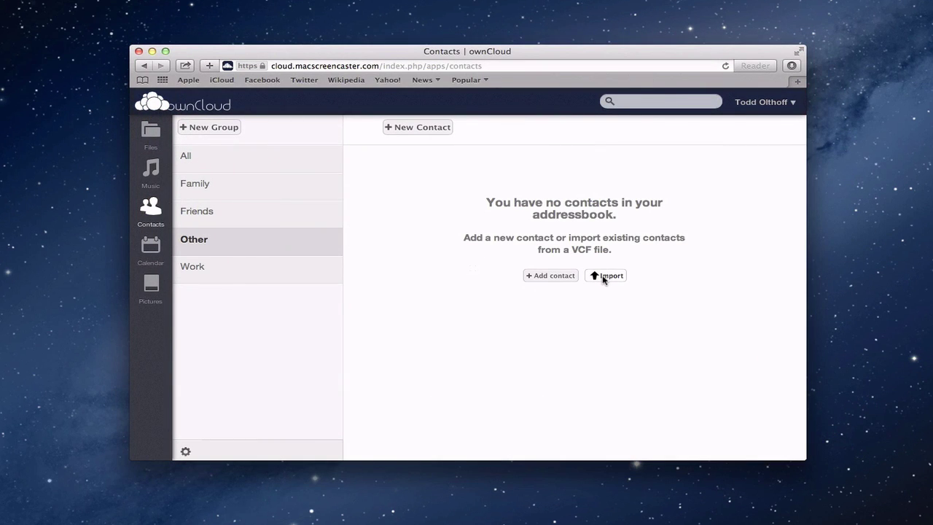
pyautogui.click(607, 276)
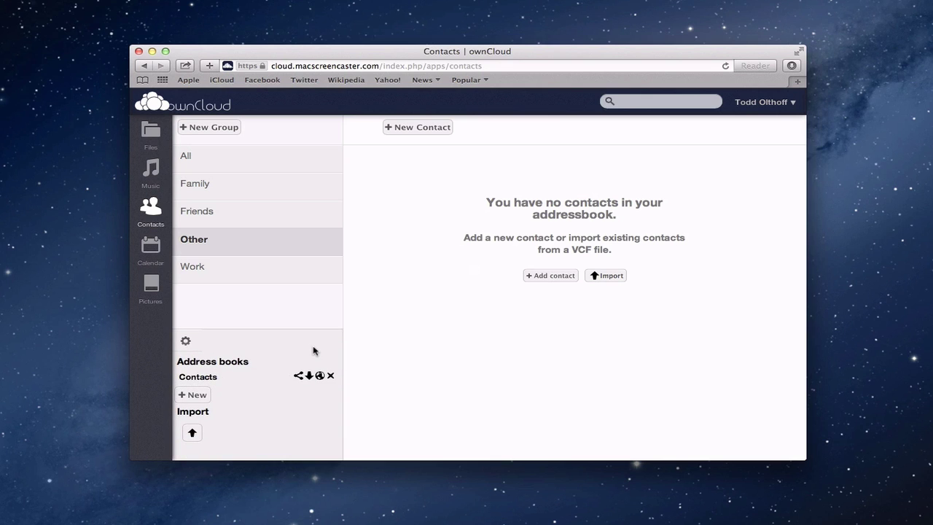
pyautogui.click(193, 433)
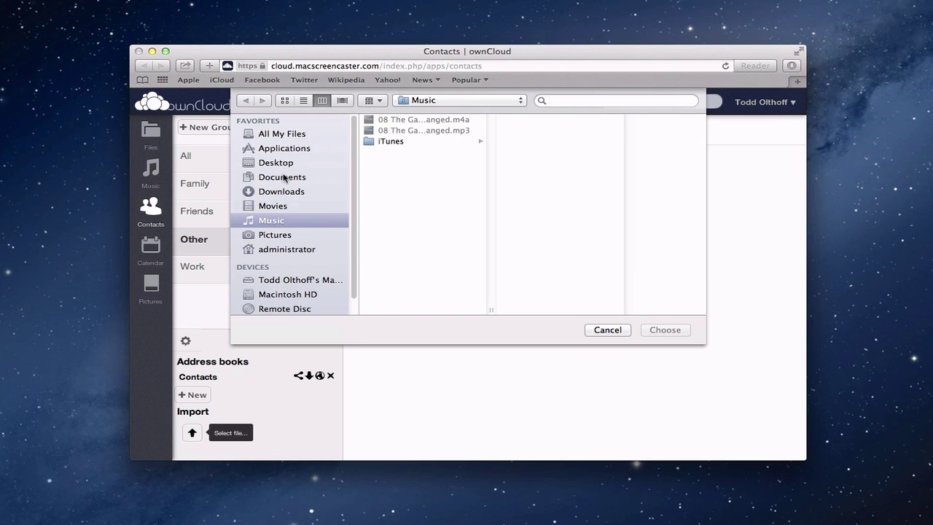
pyautogui.click(285, 178)
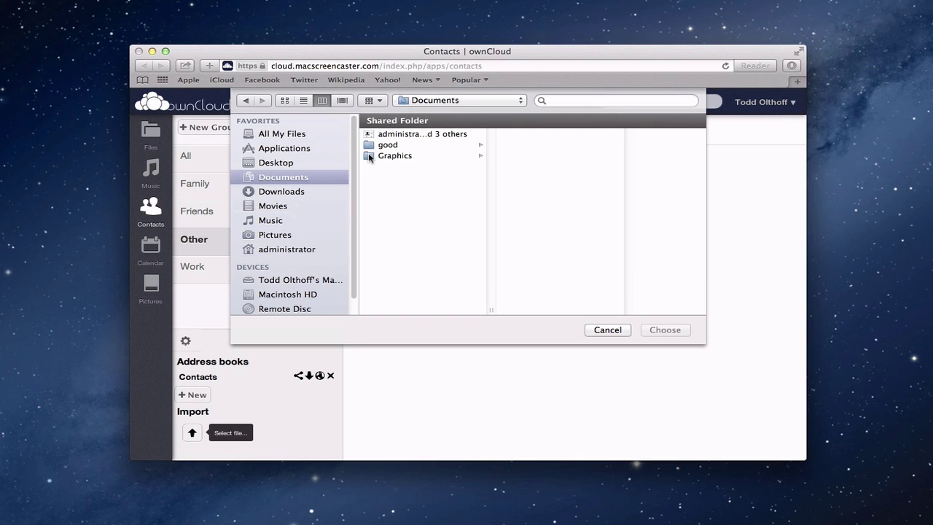
pyautogui.click(399, 135)
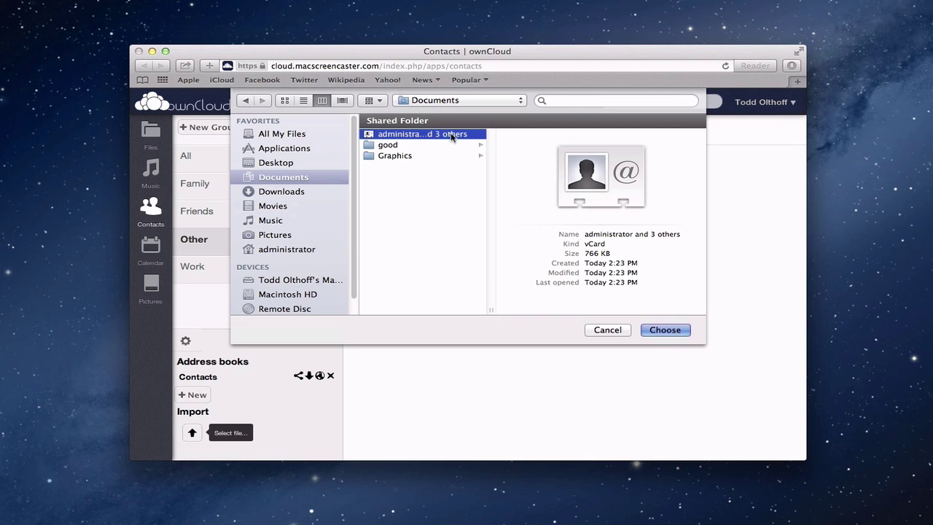
pyautogui.click(664, 330)
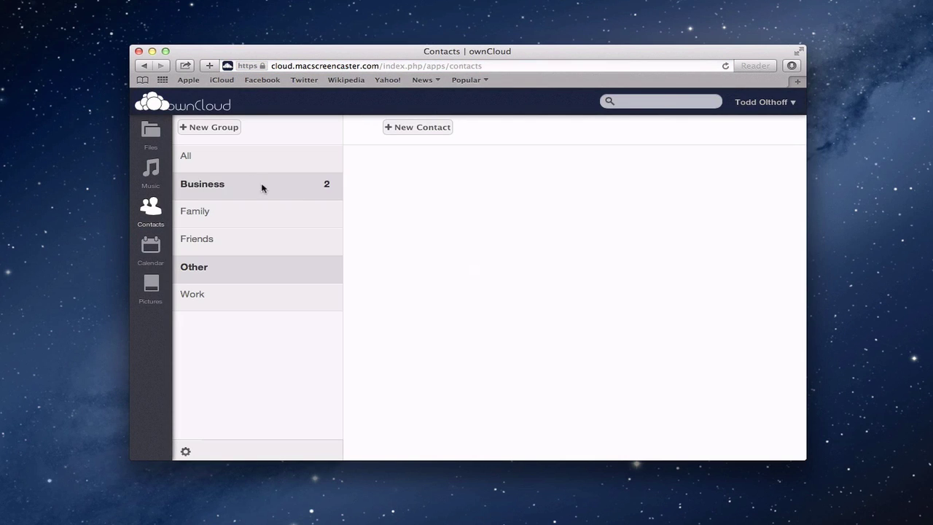
# Step: Display all imported contacts, inspect the details of the Apple Inc. card and close it
pyautogui.click(212, 157)
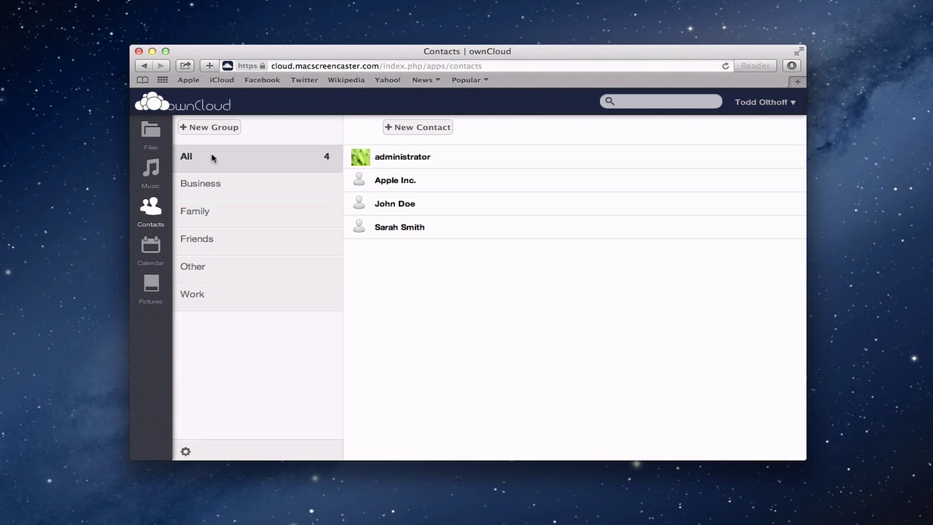
pyautogui.click(407, 182)
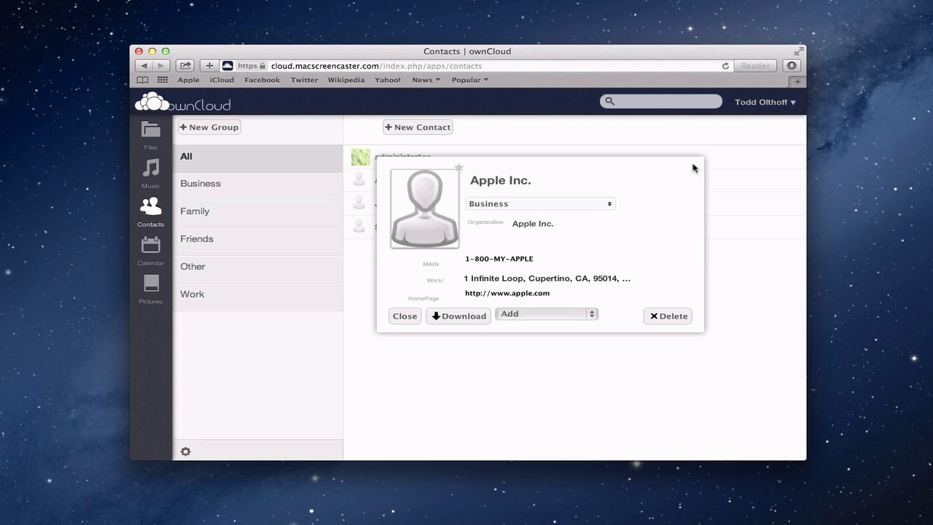
pyautogui.click(395, 322)
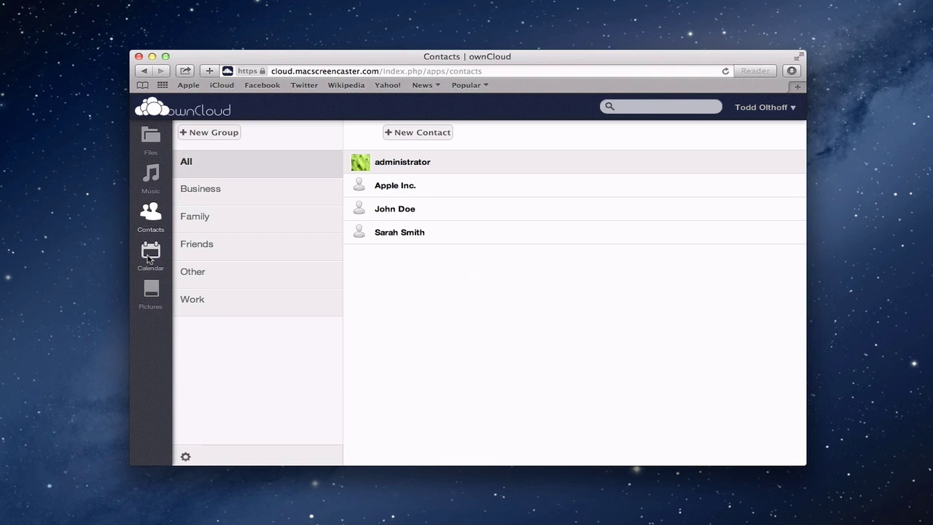
# Step: Go to the ownCloud calendar, look through its week, month and list views, and return to the month view
pyautogui.click(149, 255)
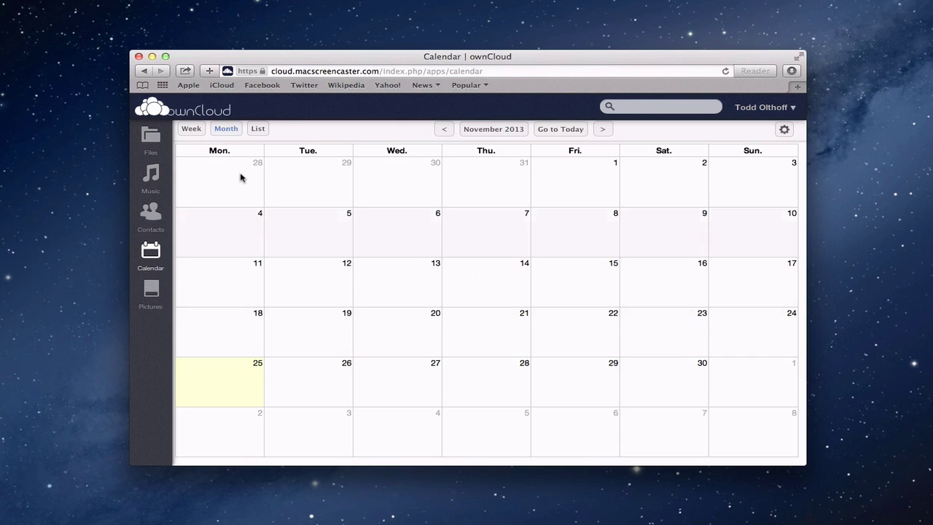
pyautogui.click(192, 129)
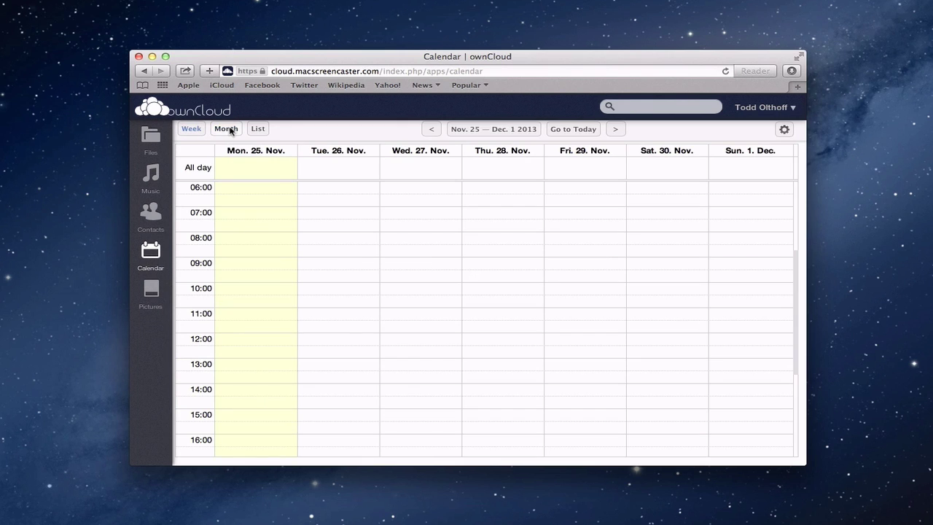
pyautogui.click(228, 129)
pyautogui.click(259, 129)
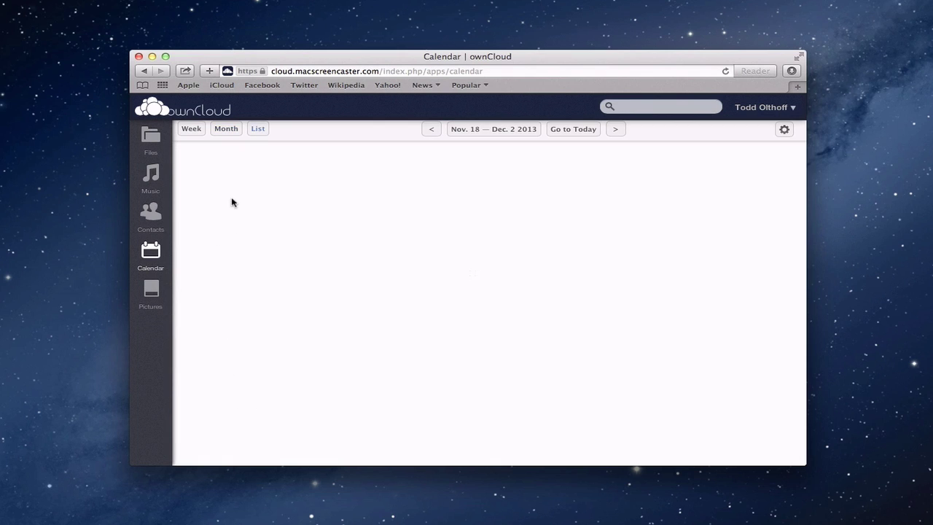
pyautogui.click(227, 129)
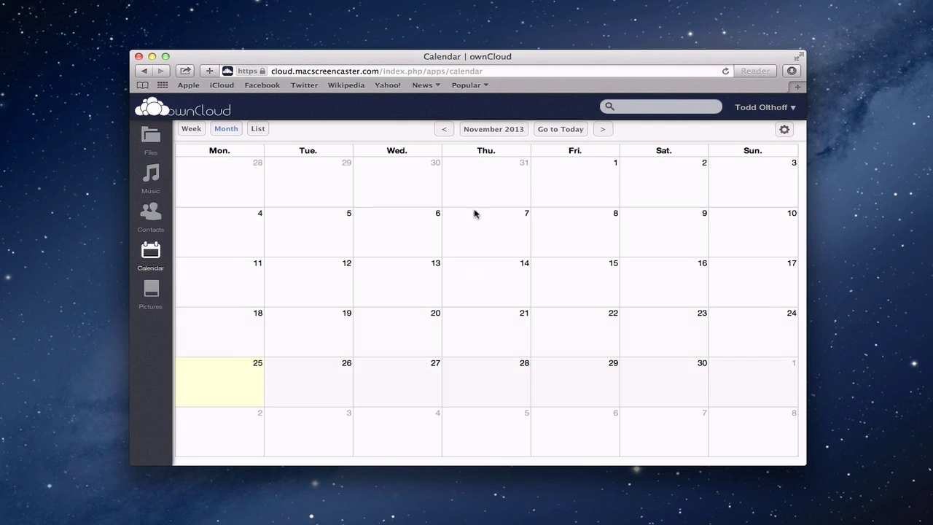
# Step: Examine the calendar settings and the name and color options for a new calendar without creating one
pyautogui.click(784, 130)
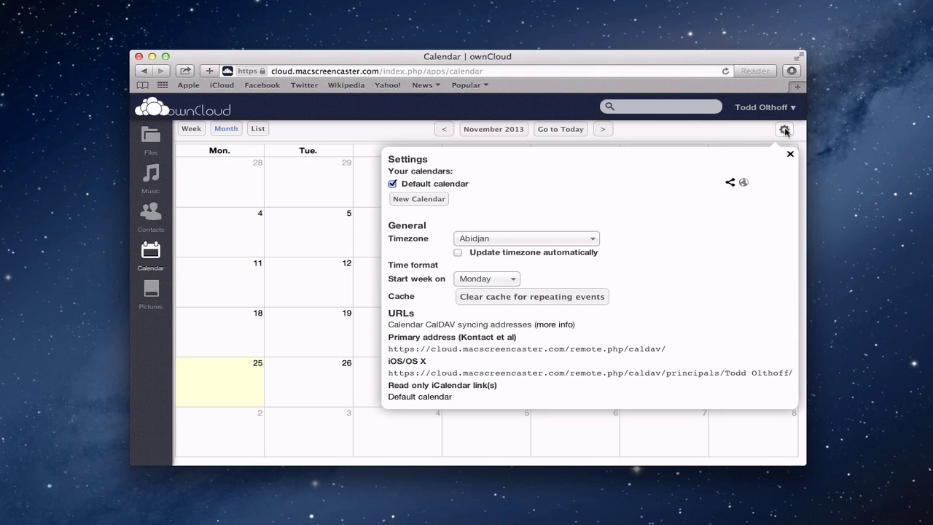
pyautogui.moveTo(446, 184)
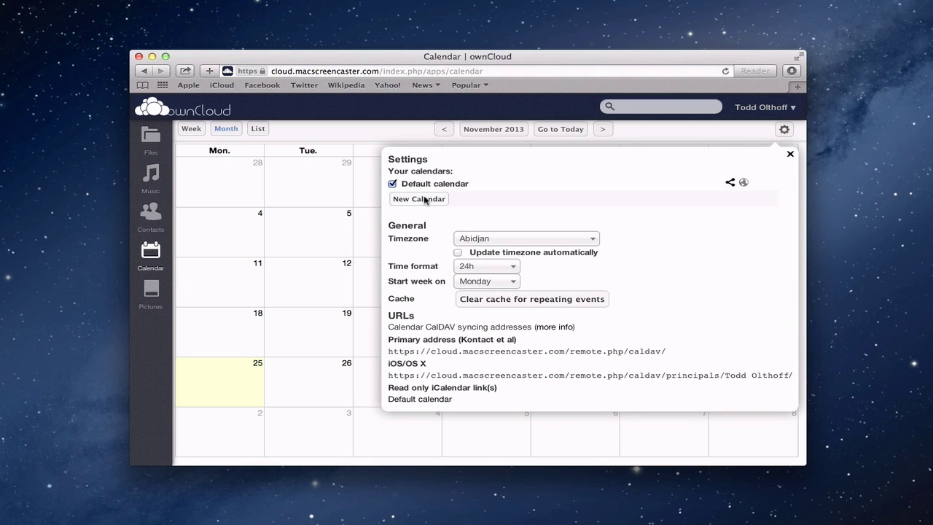
pyautogui.click(426, 199)
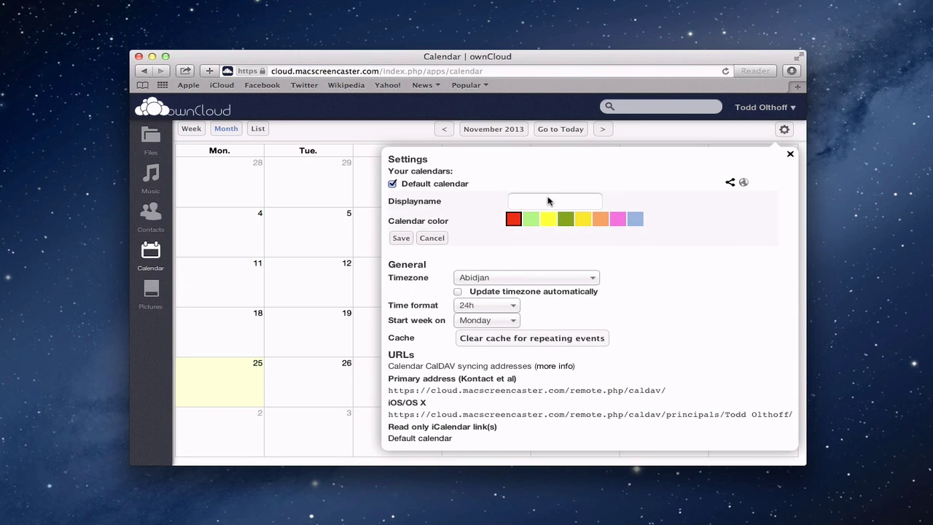
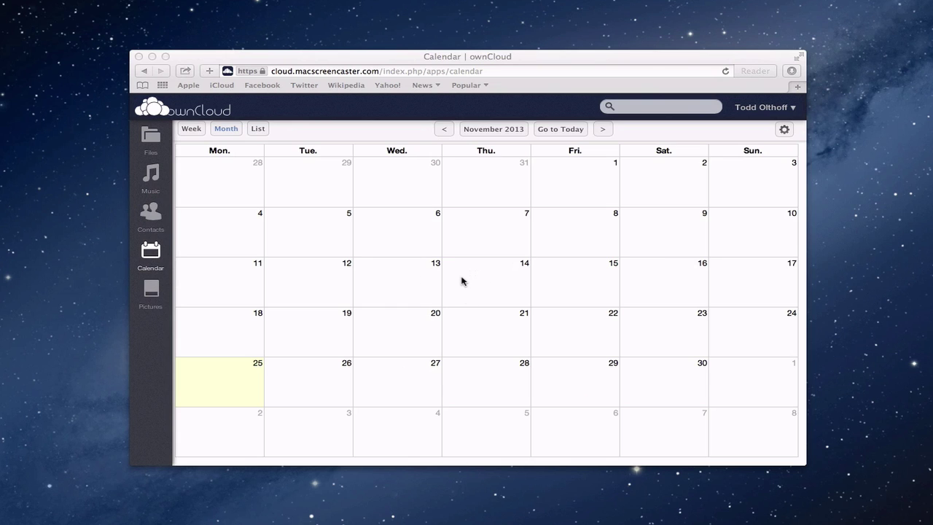
# Step: Upload the Work.ics calendar file from the Documents folder to ownCloud's file storage
pyautogui.click(153, 139)
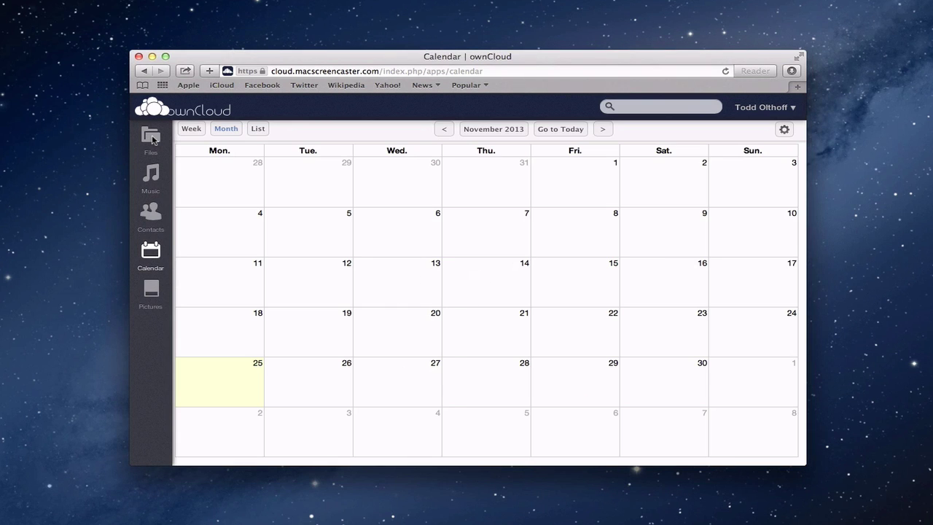
pyautogui.click(152, 137)
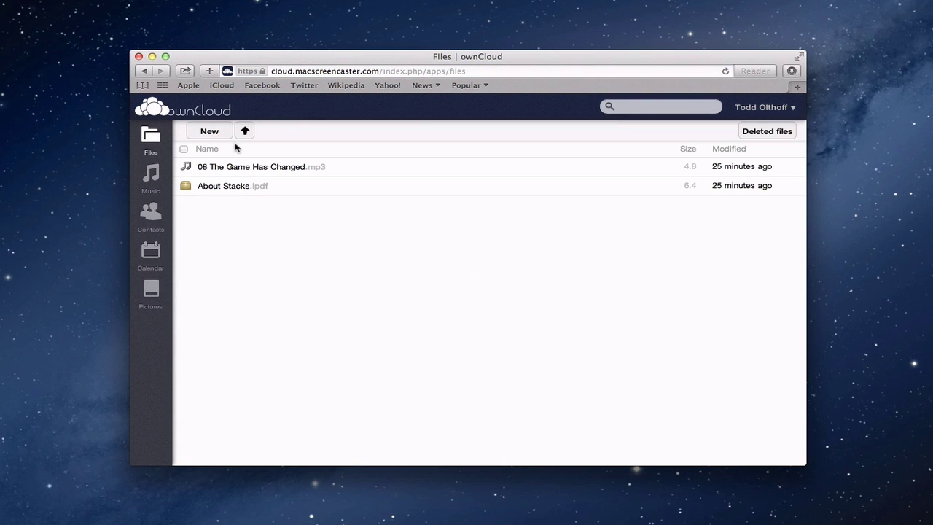
pyautogui.click(245, 132)
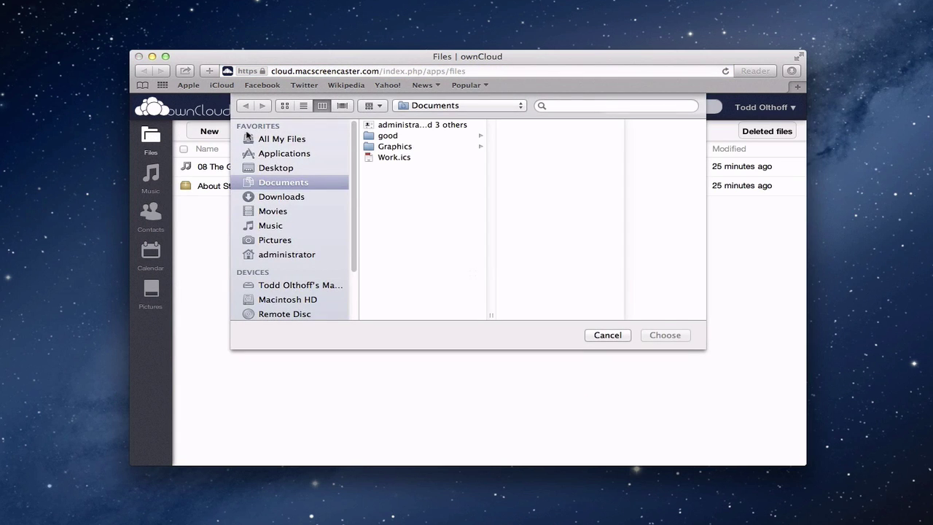
pyautogui.click(387, 159)
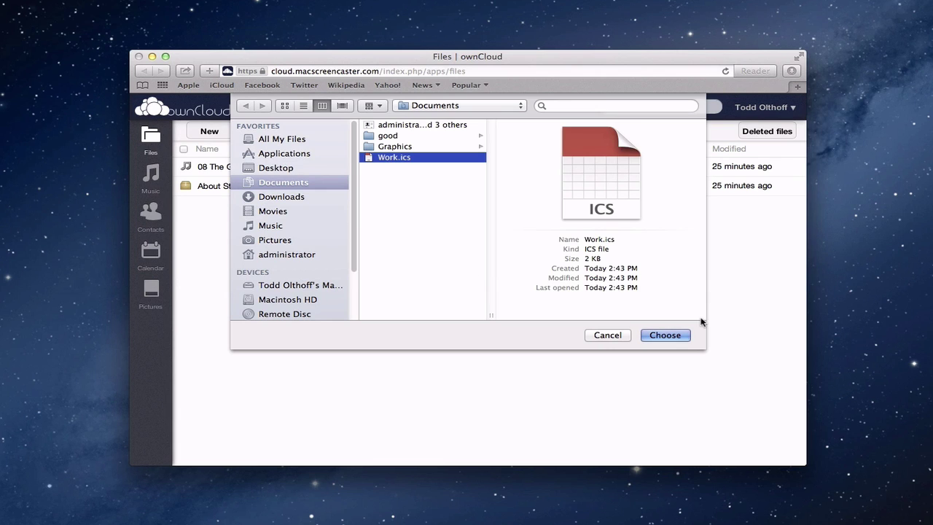
pyautogui.click(665, 335)
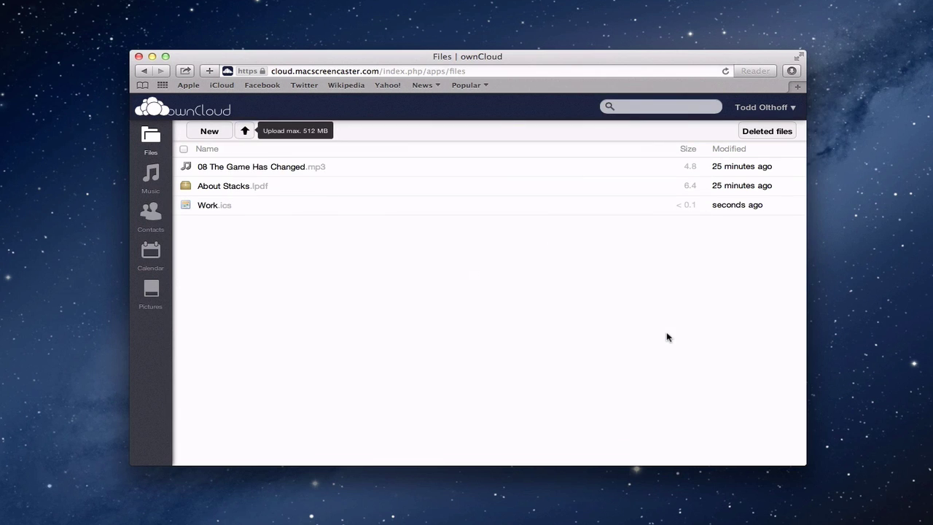
# Step: Import the uploaded Work.ics file into a new calendar named Work, colored dark green
pyautogui.moveTo(295, 208)
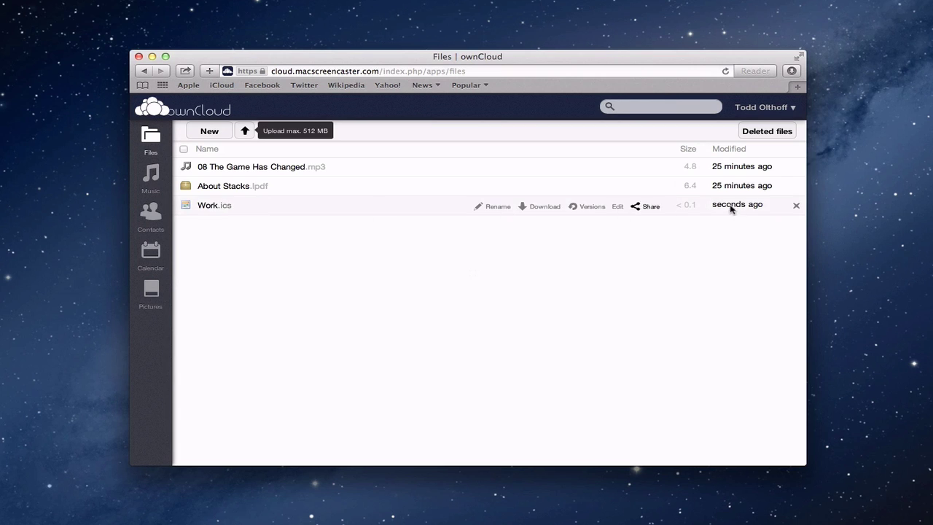
pyautogui.click(211, 207)
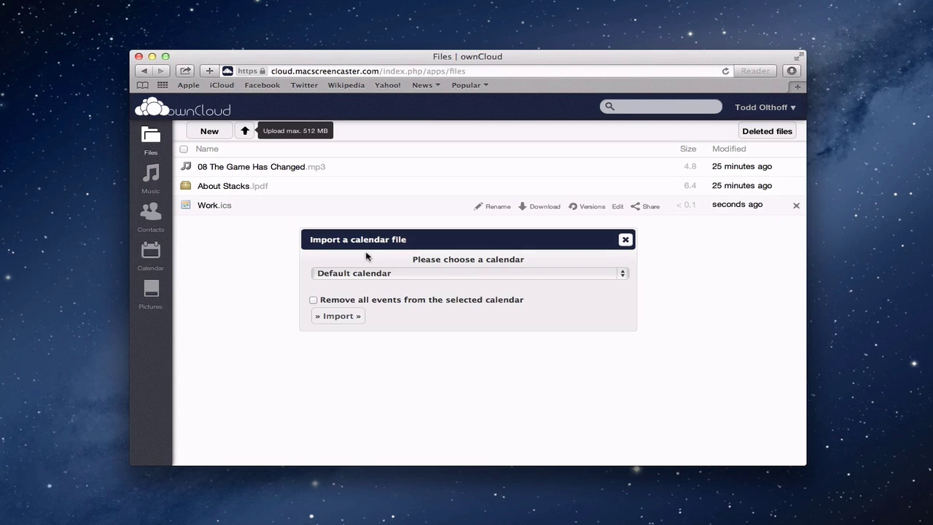
pyautogui.click(622, 274)
pyautogui.click(591, 286)
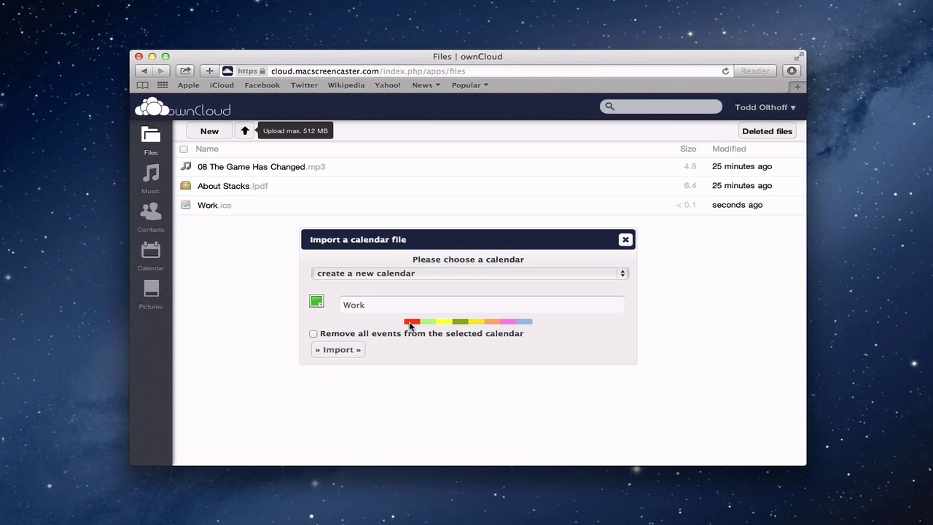
pyautogui.click(461, 321)
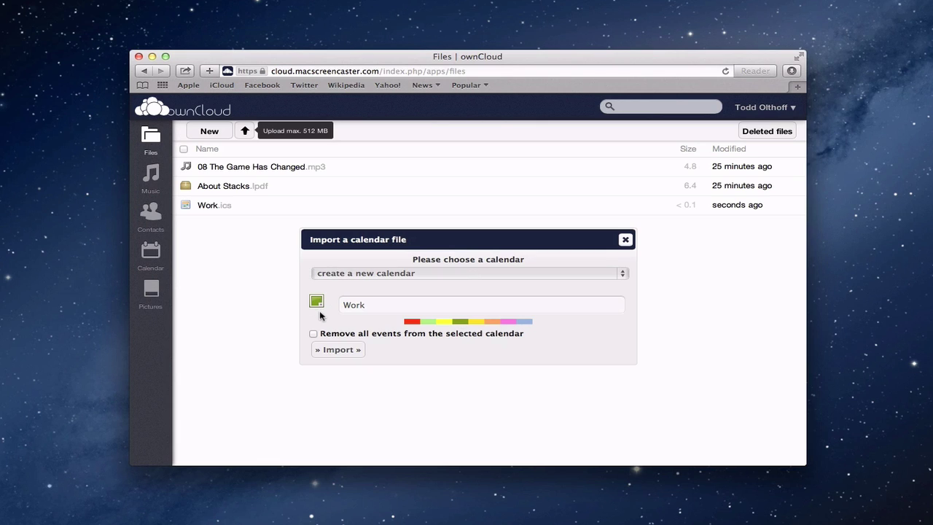
pyautogui.click(347, 350)
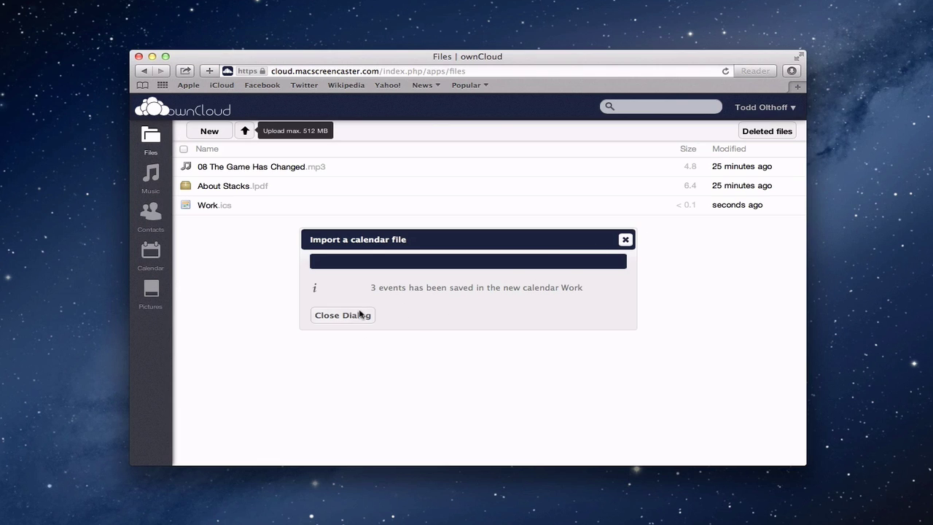
# Step: Close the finished calendar import and view the imported Work events in the calendar's month view
pyautogui.click(625, 239)
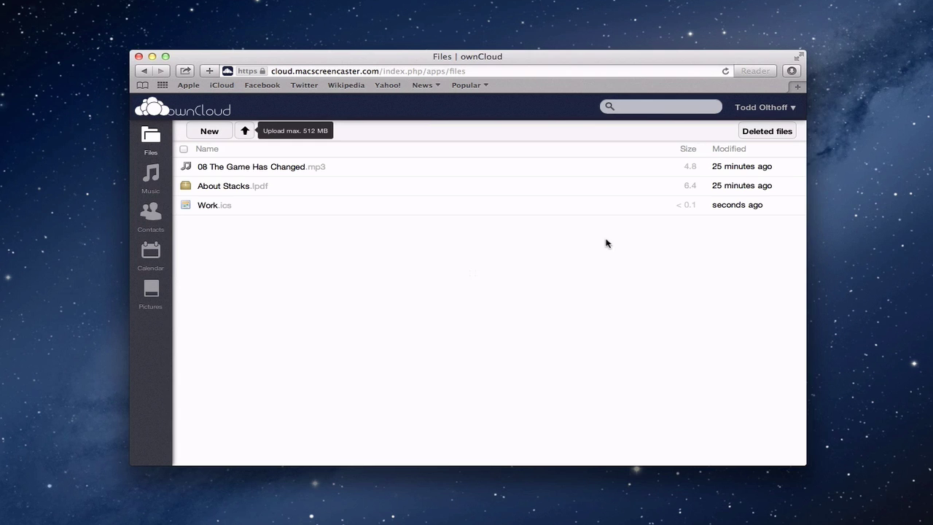
pyautogui.click(160, 253)
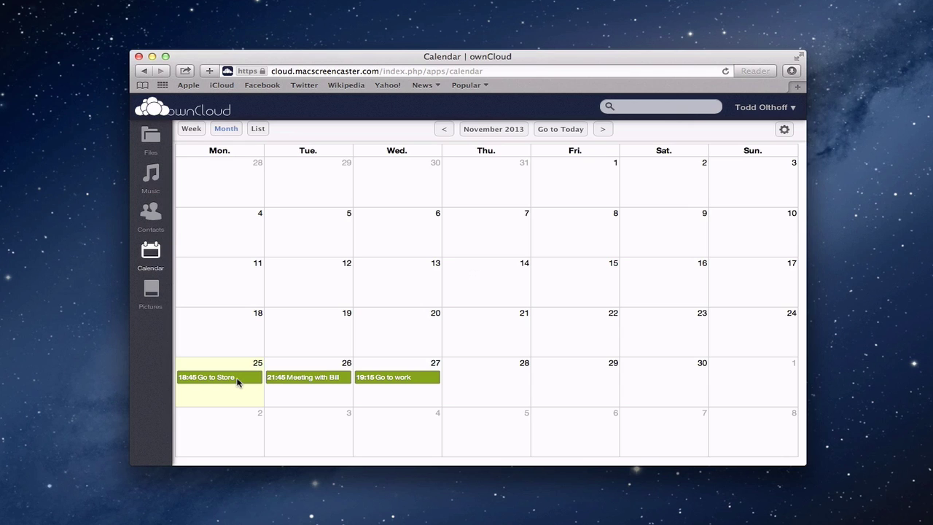
pyautogui.moveTo(398, 383)
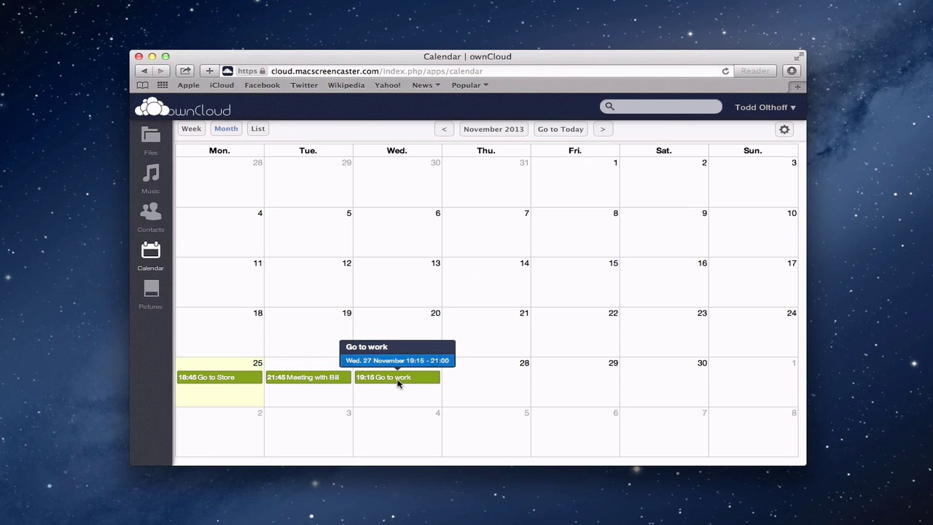
# Step: Examine the Go to work event's advanced, repeating and sharing options, and close it without making changes
pyautogui.click(397, 379)
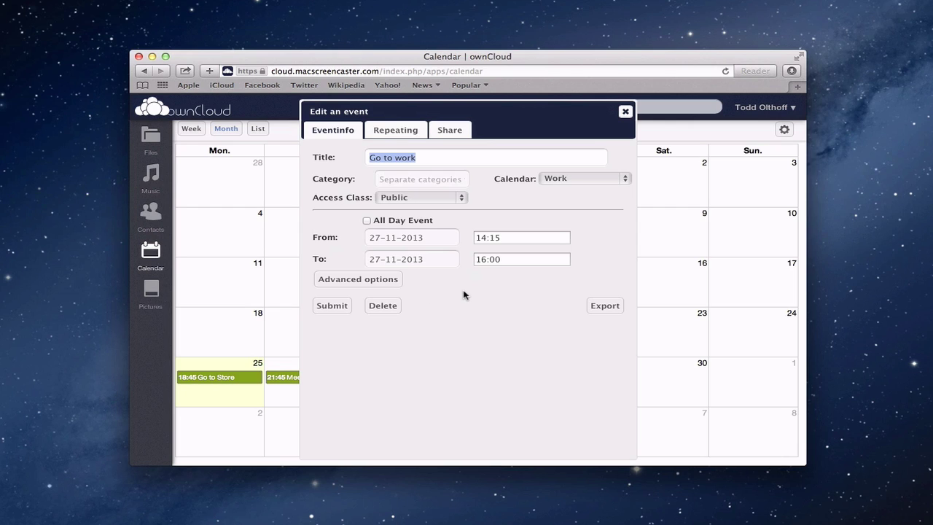
pyautogui.click(379, 282)
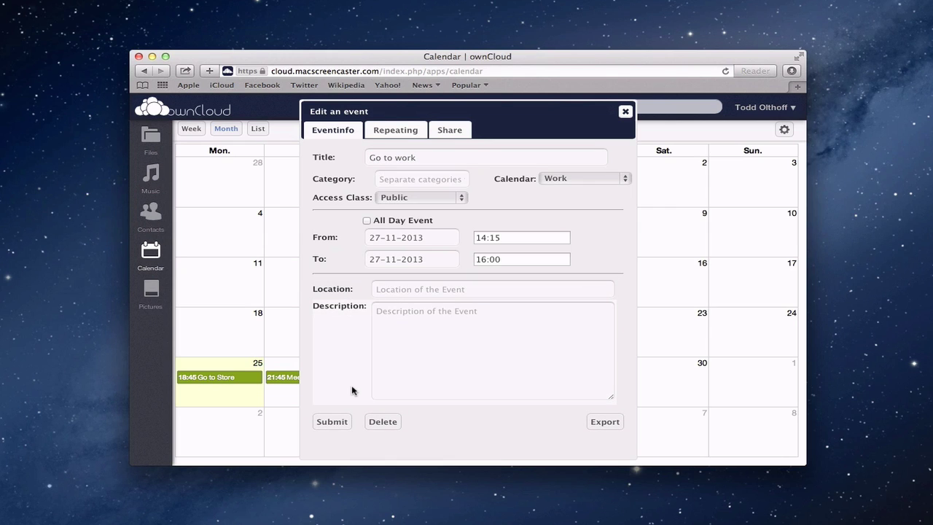
pyautogui.click(396, 131)
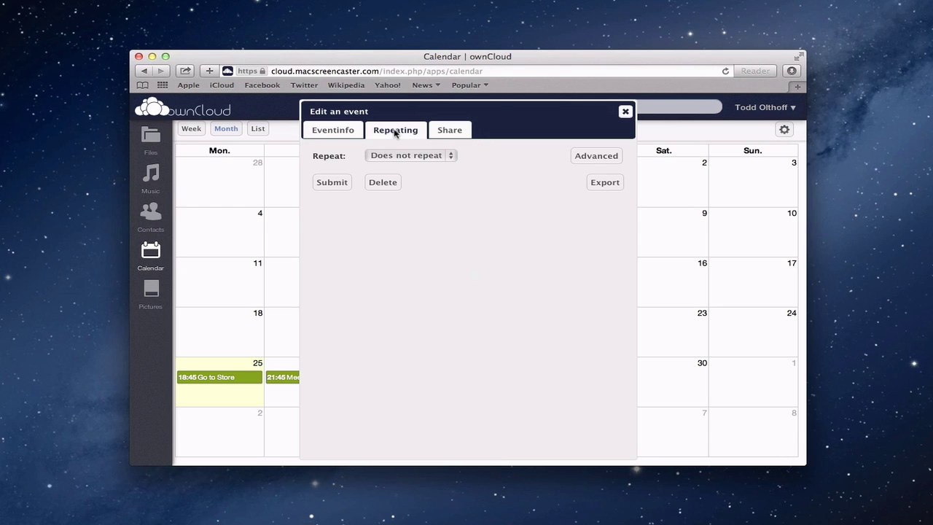
pyautogui.click(450, 129)
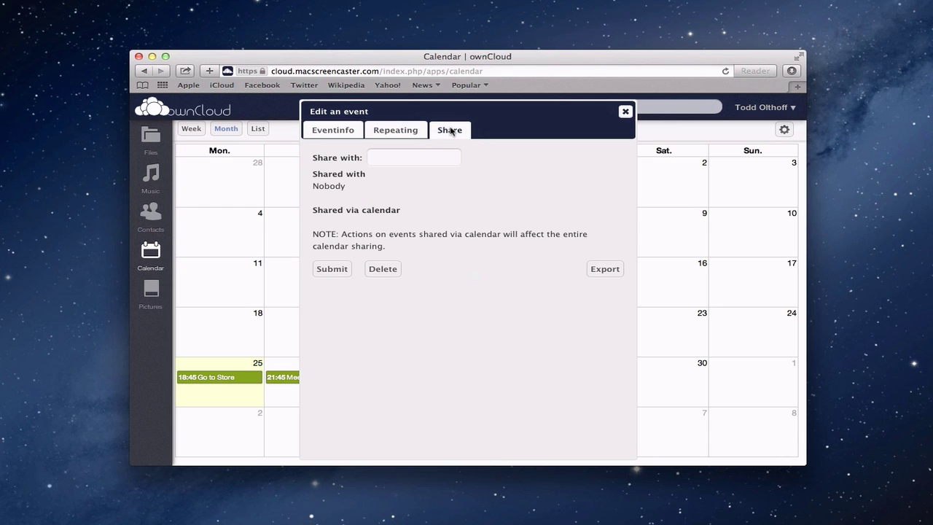
pyautogui.click(388, 158)
pyautogui.click(625, 113)
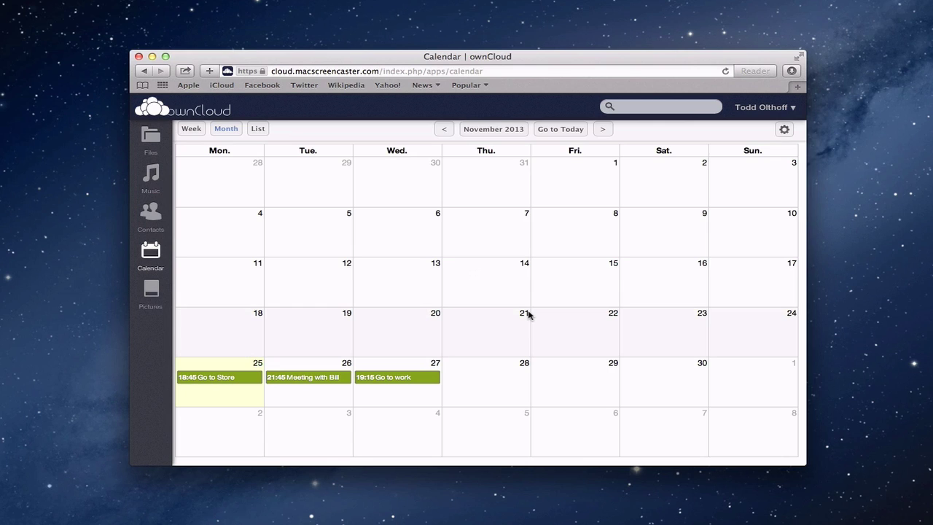
pyautogui.click(151, 291)
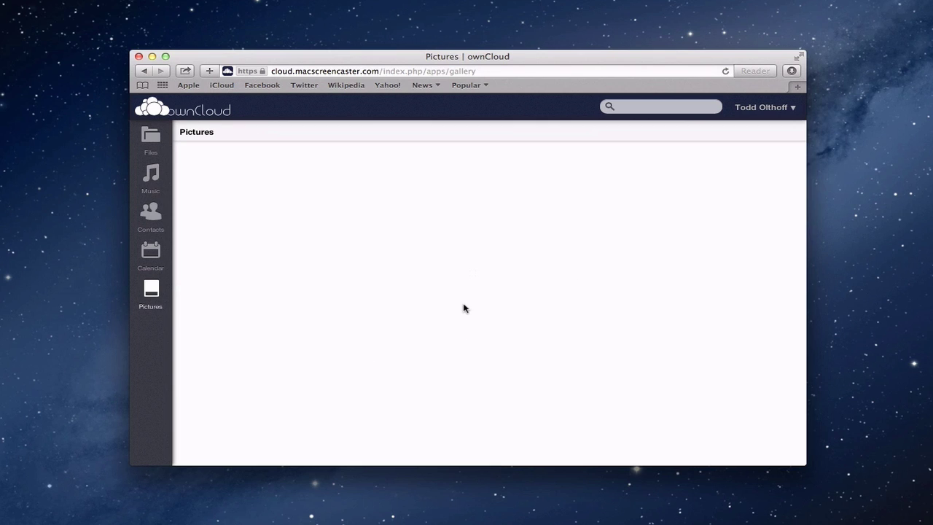
pyautogui.click(150, 139)
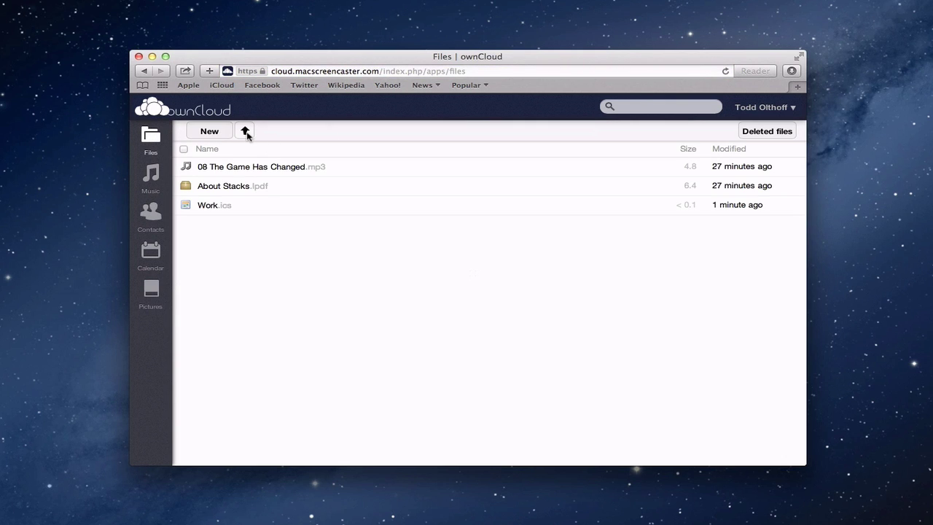
pyautogui.click(245, 131)
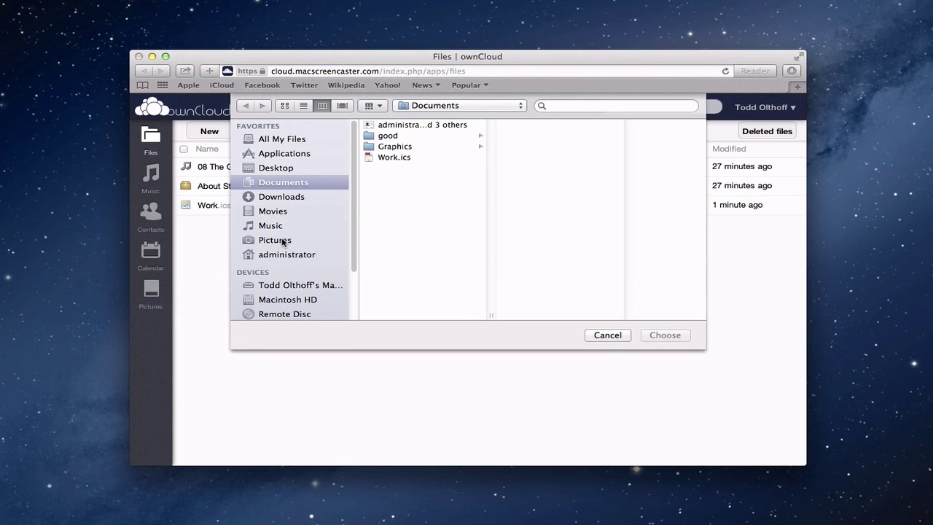
pyautogui.click(284, 241)
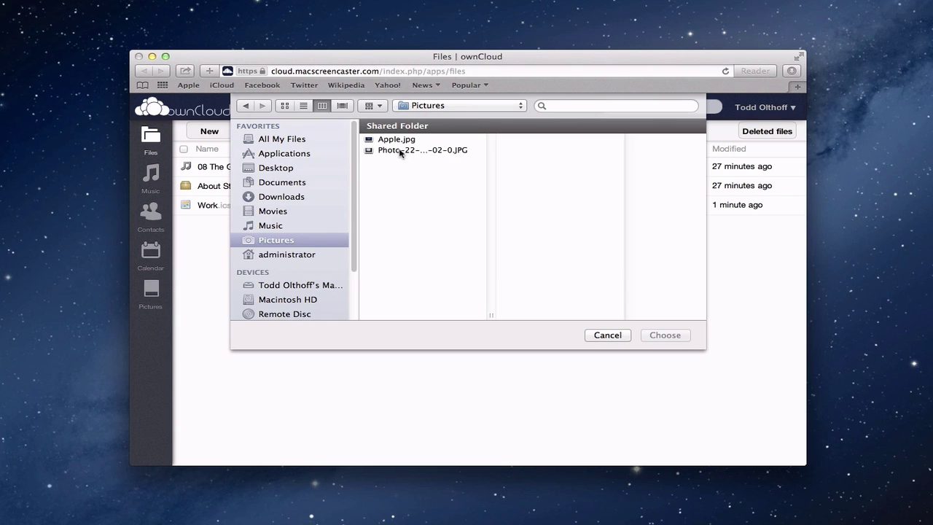
pyautogui.click(391, 150)
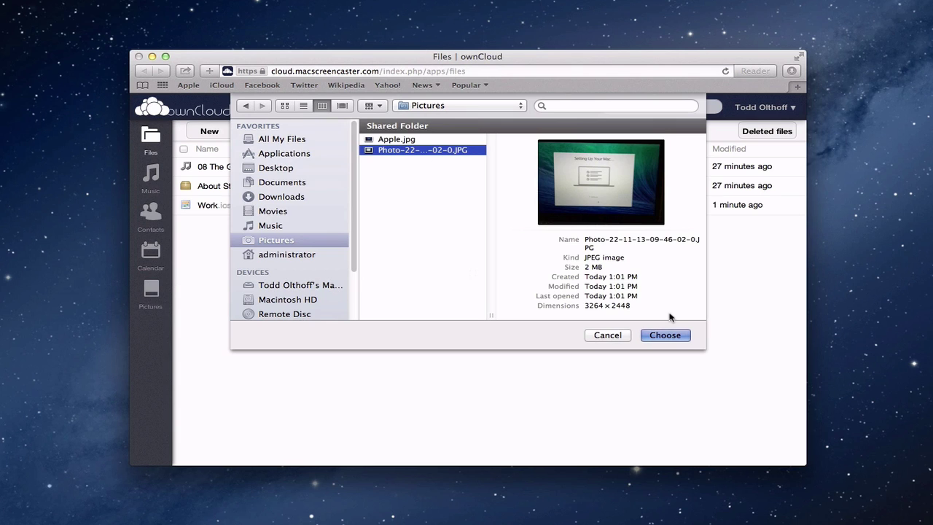
pyautogui.click(665, 335)
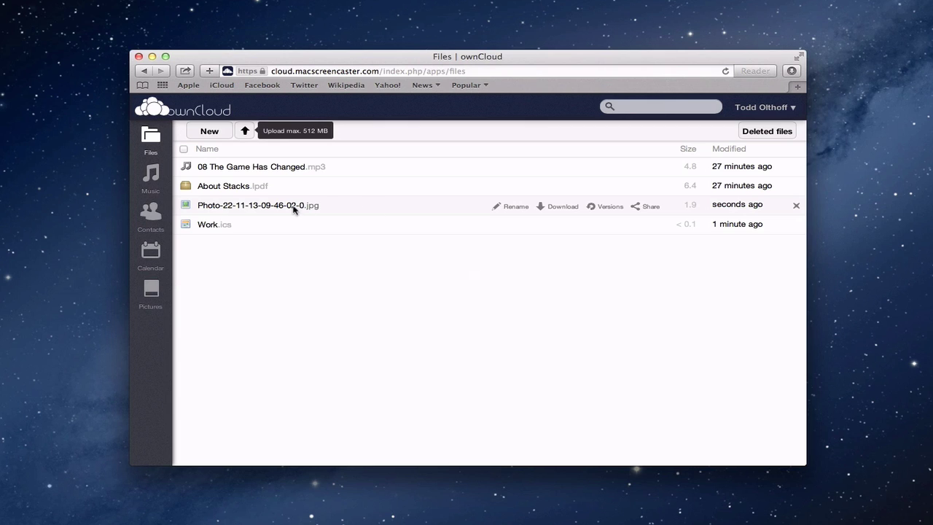
# Step: View the uploaded photo at full size in the Pictures gallery and close it
pyautogui.click(151, 289)
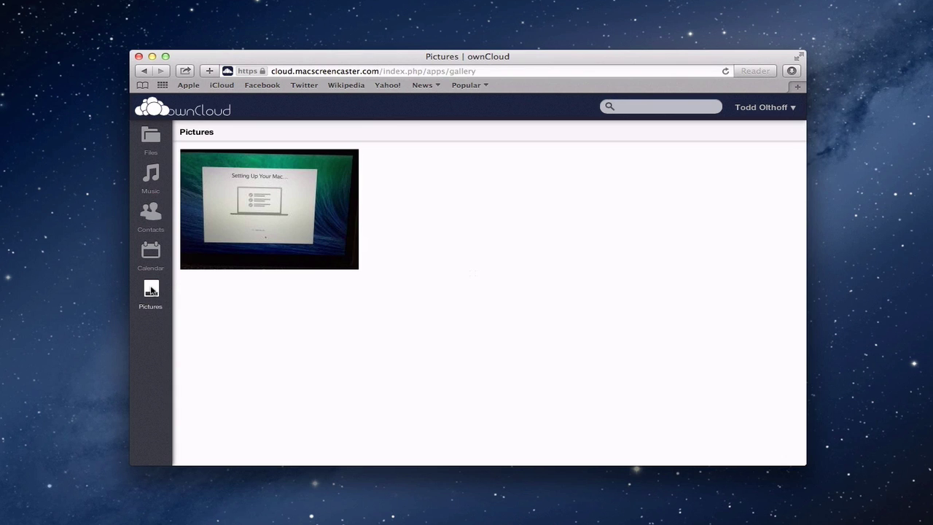
pyautogui.click(283, 229)
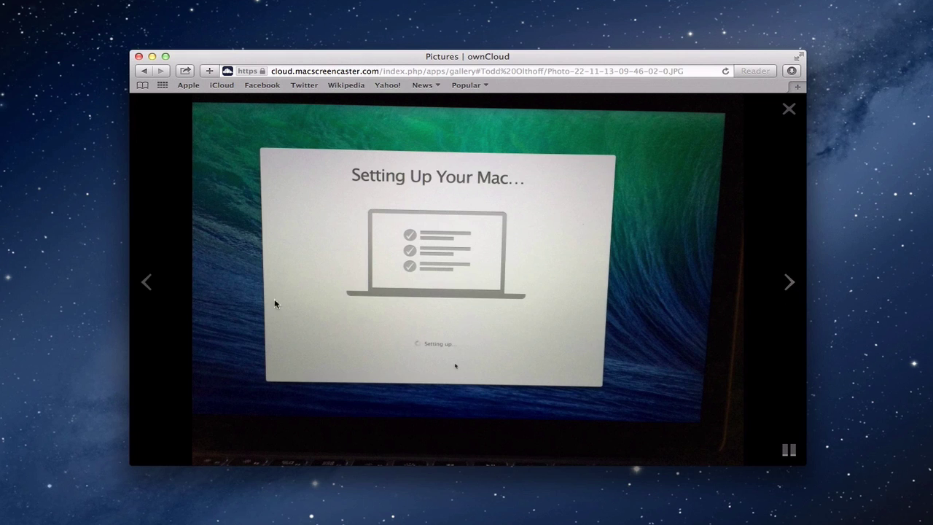
pyautogui.click(788, 109)
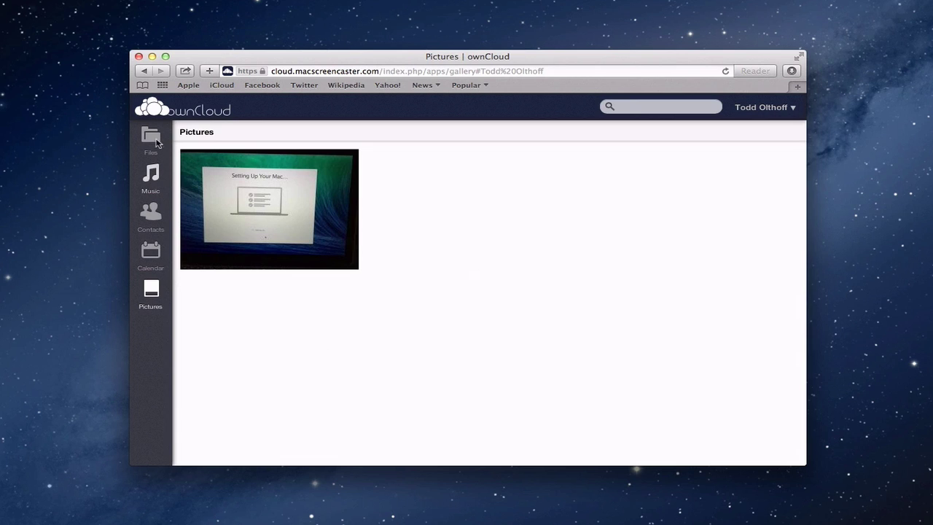
pyautogui.click(154, 137)
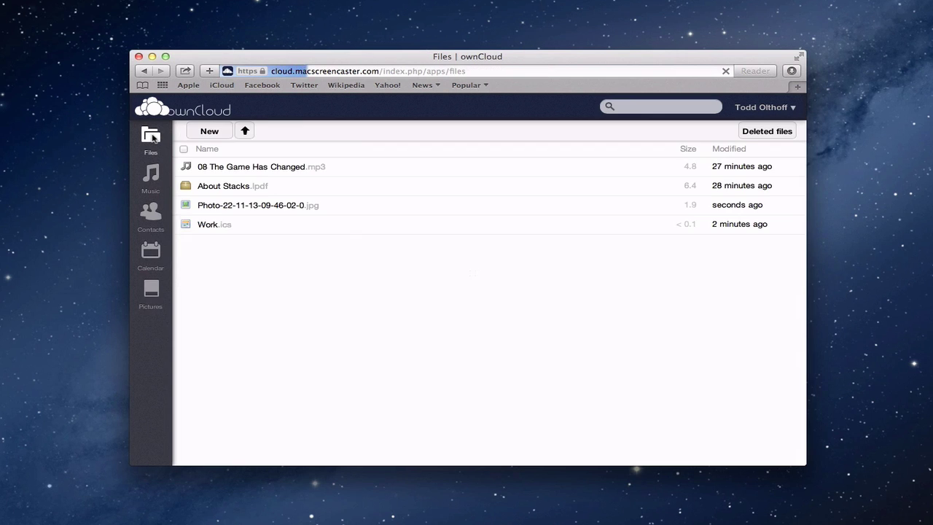
pyautogui.click(245, 133)
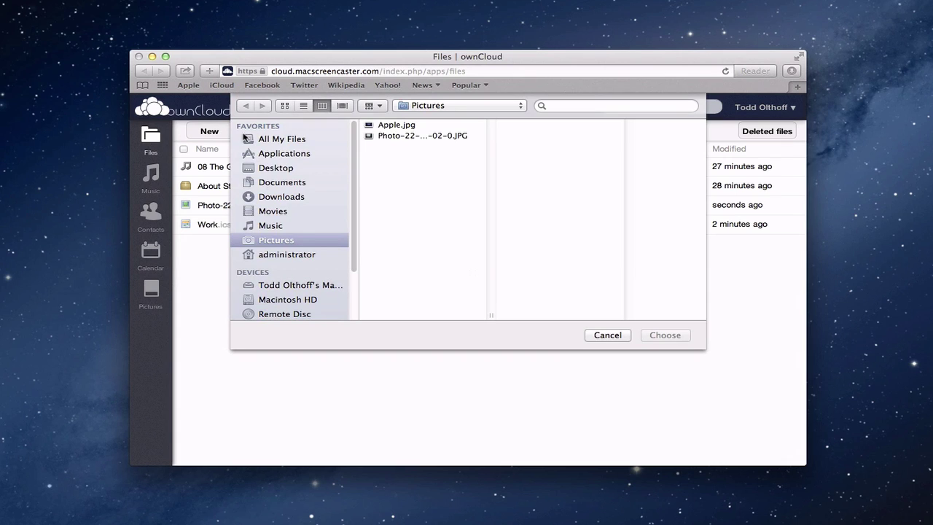
pyautogui.click(286, 210)
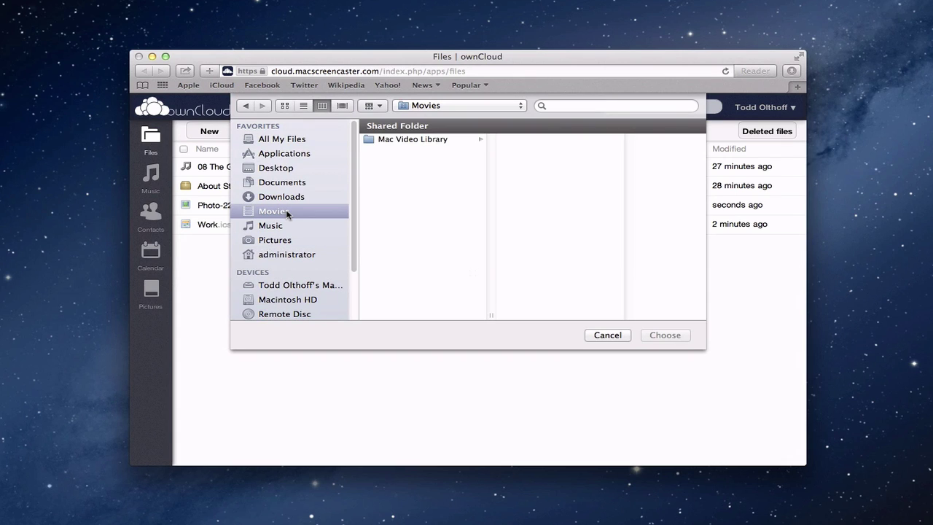
pyautogui.click(430, 139)
pyautogui.click(529, 139)
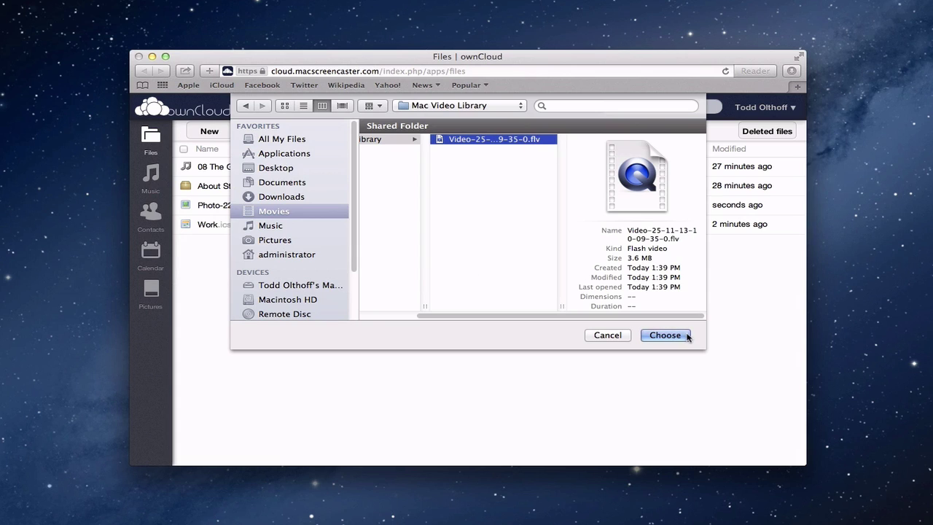
pyautogui.click(663, 335)
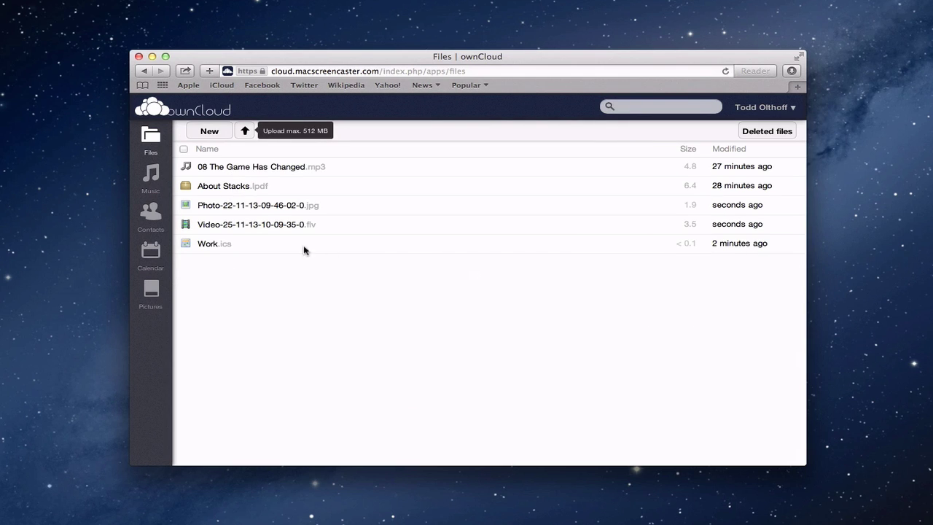
pyautogui.click(215, 227)
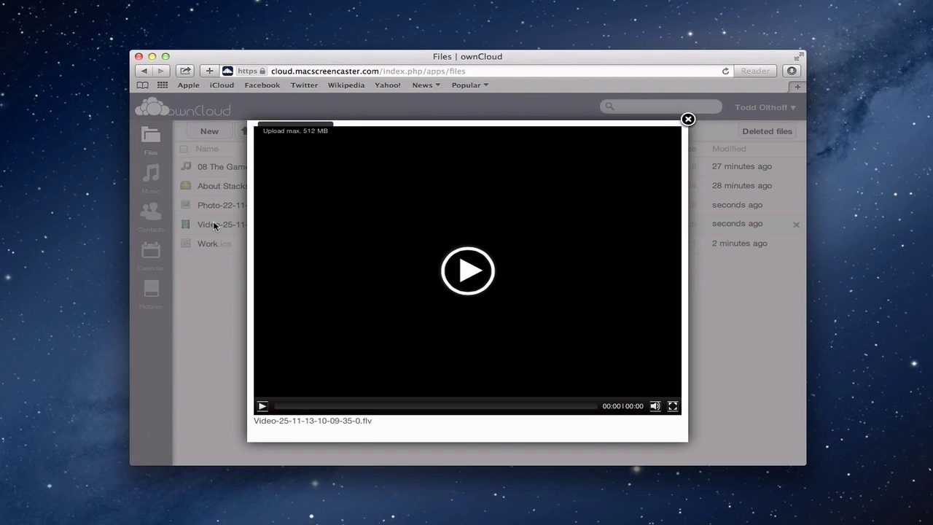
pyautogui.click(264, 407)
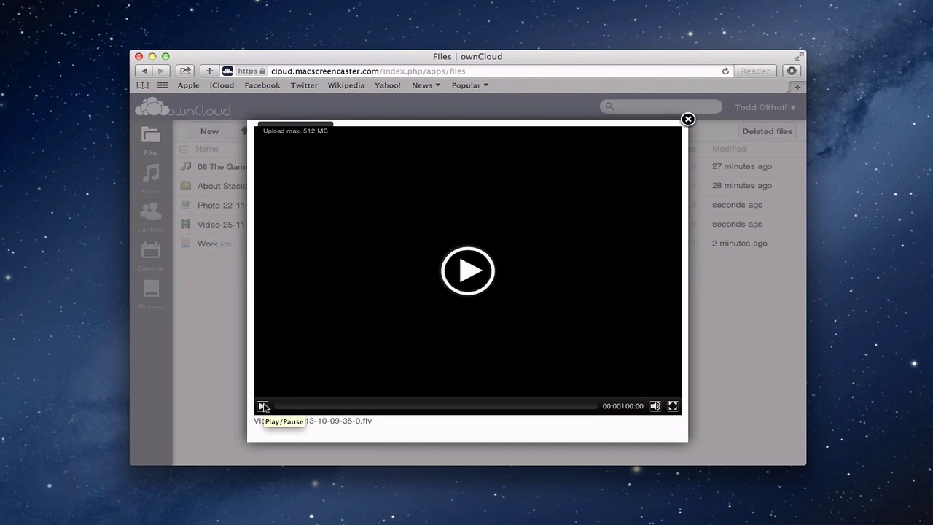
pyautogui.click(471, 285)
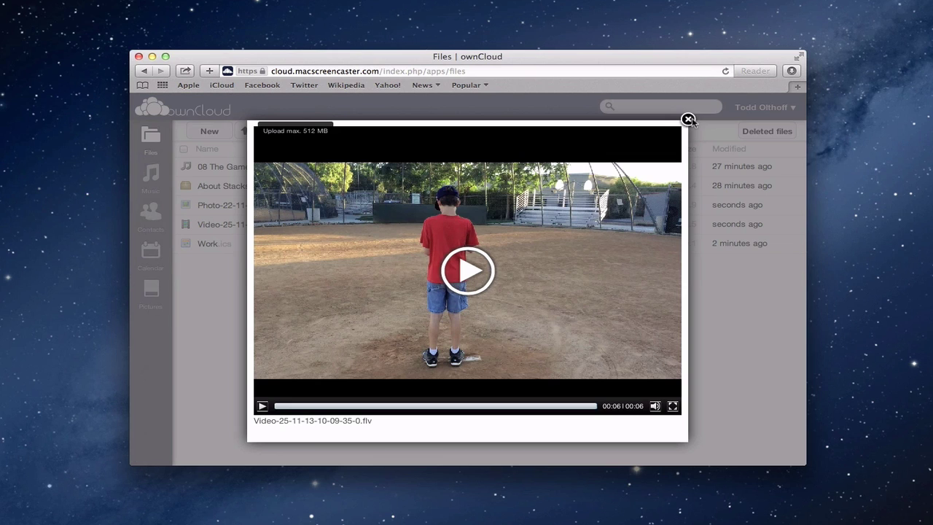
pyautogui.click(688, 120)
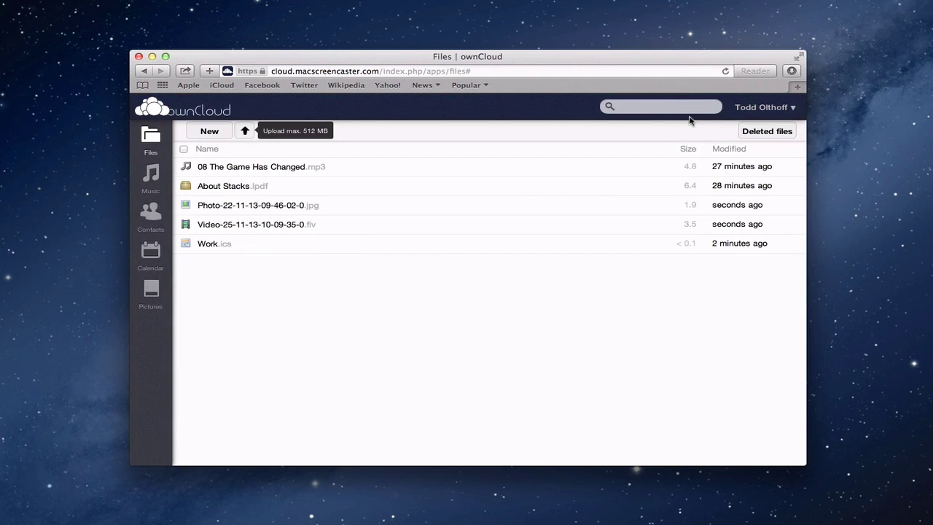